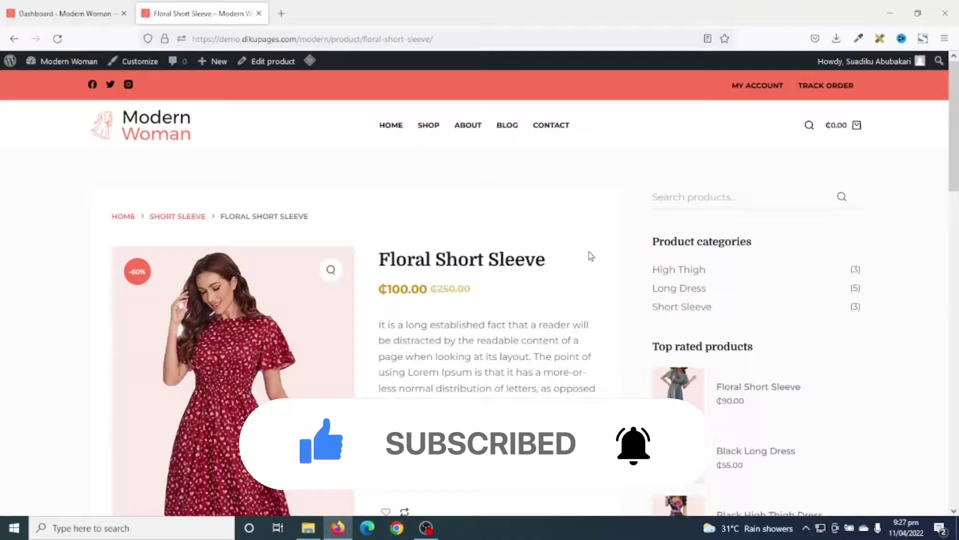
Step: Look over the Floral Short Sleeve product page, then go back to the WordPress dashboard
scroll(591, 256, "down", 7)
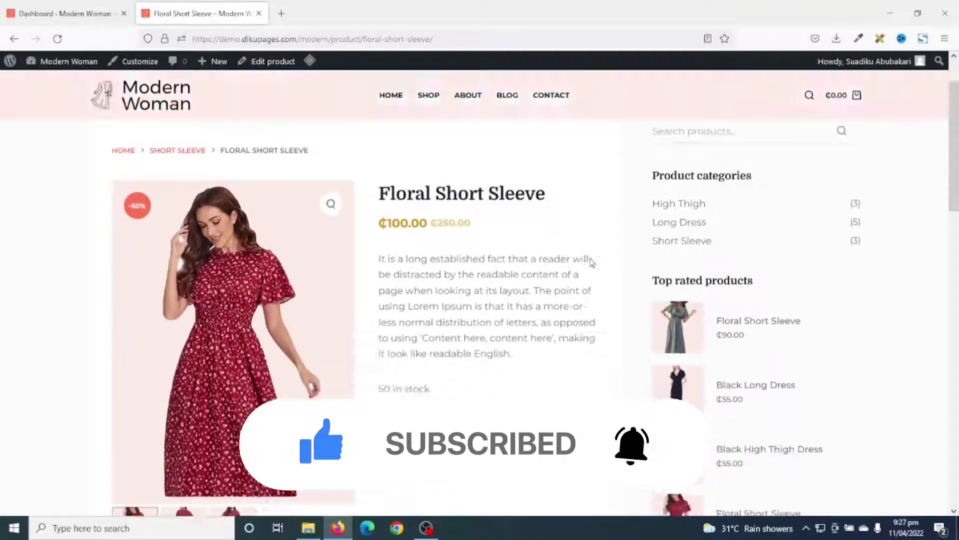
scroll(591, 260, "up", 4)
scroll(592, 263, "up", 4)
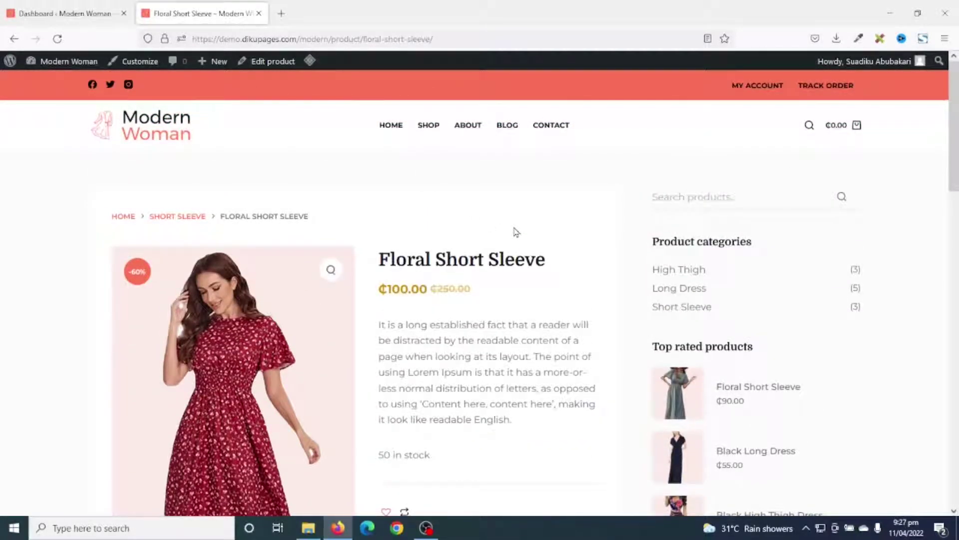
left_click(62, 15)
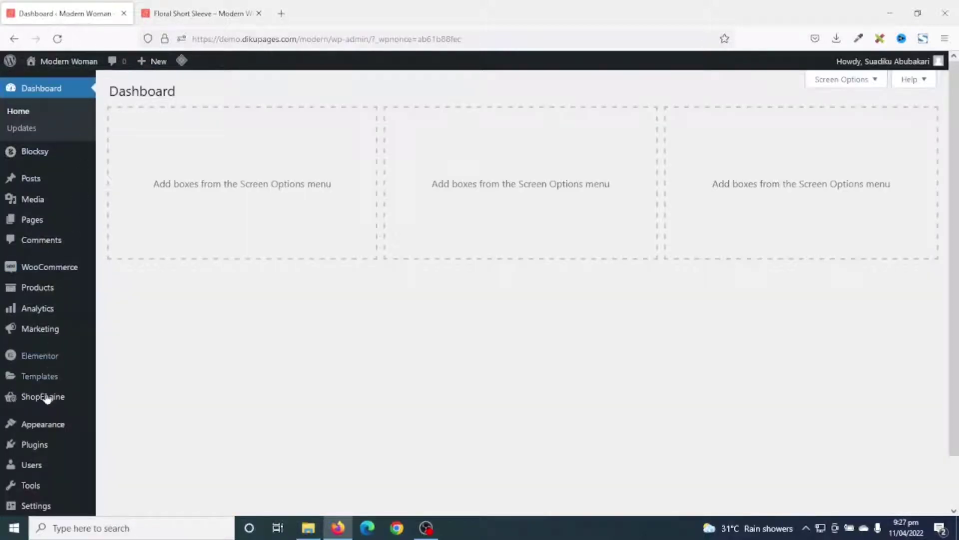
mouse_move(38, 444)
Step: Search Plugins > Add New for 'woolentor', then install and activate WooLentor
left_click(121, 467)
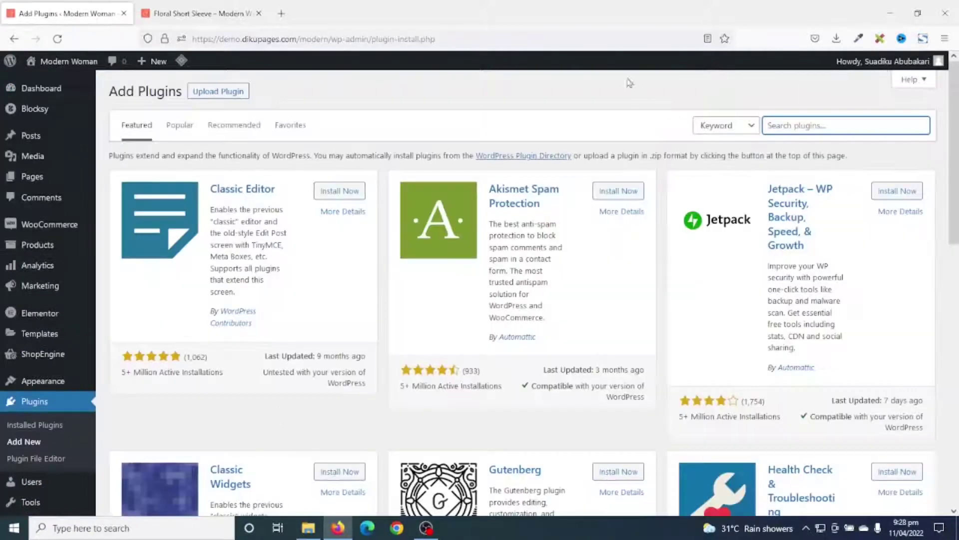
left_click(836, 132)
type("woolentor")
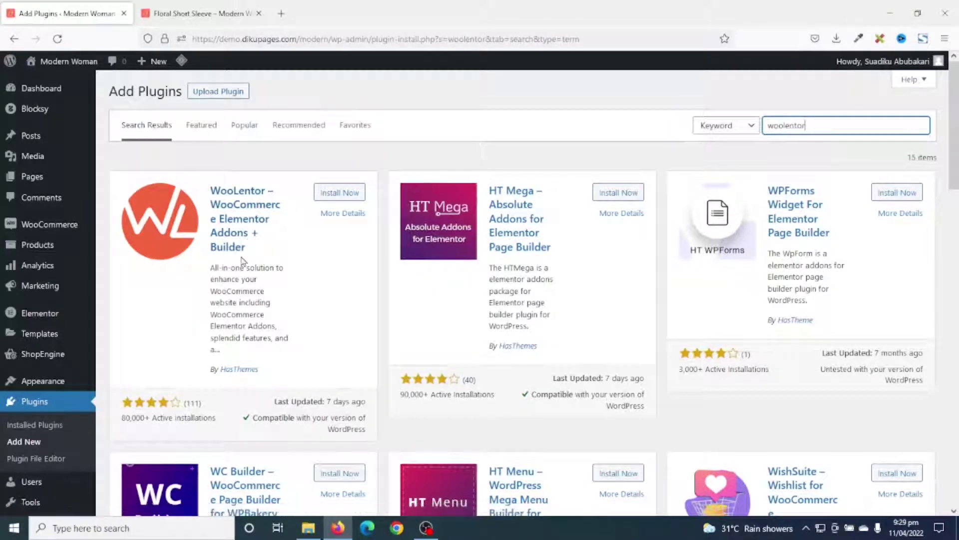
left_click(339, 193)
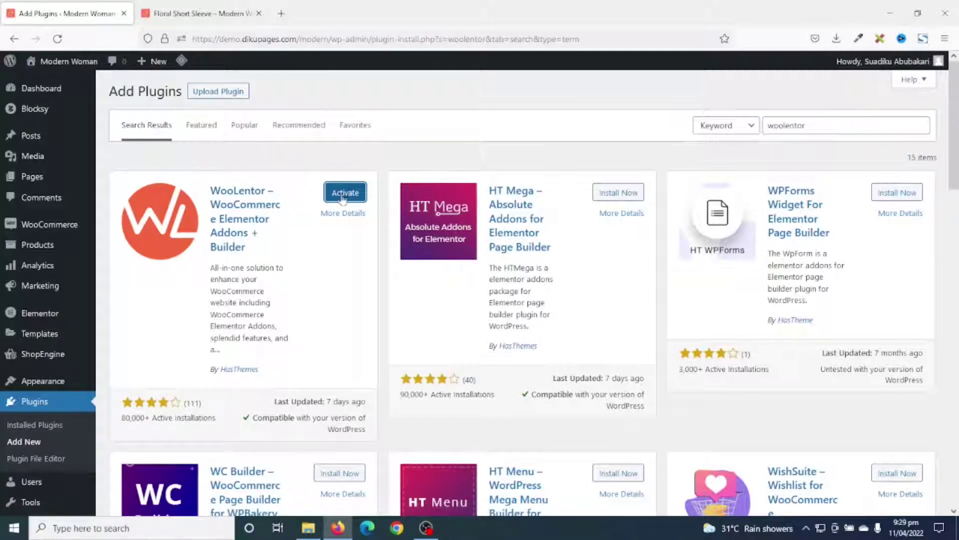
left_click(344, 194)
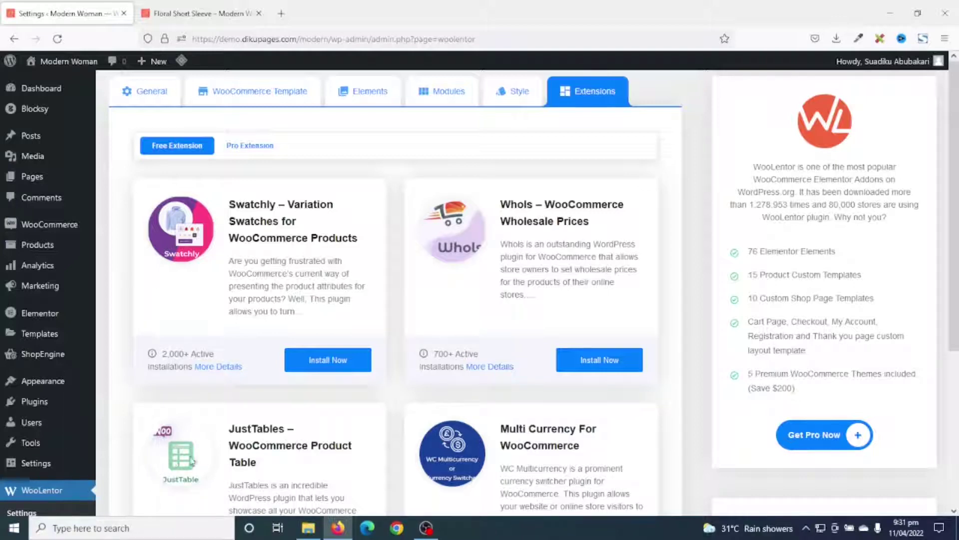
scroll(44, 440, "down", 2)
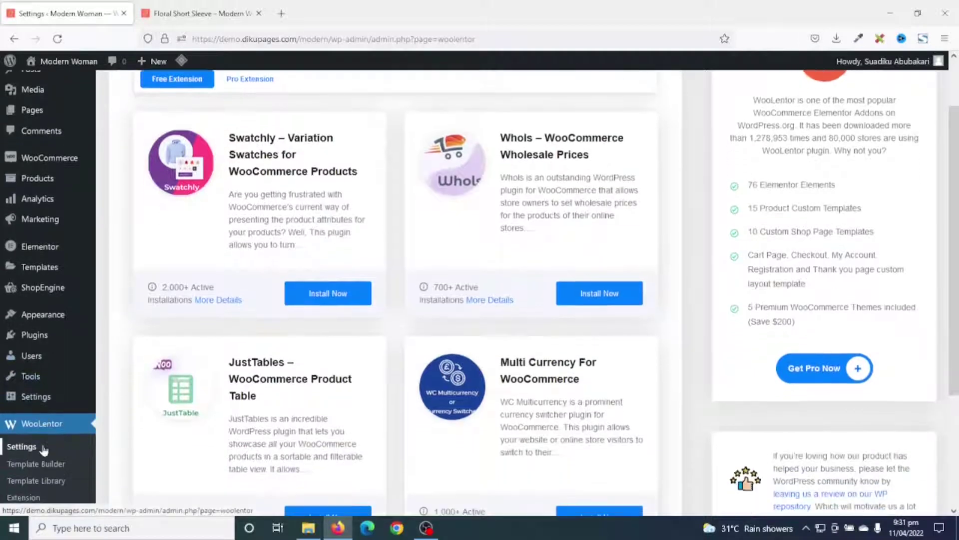
scroll(44, 449, "down", 1)
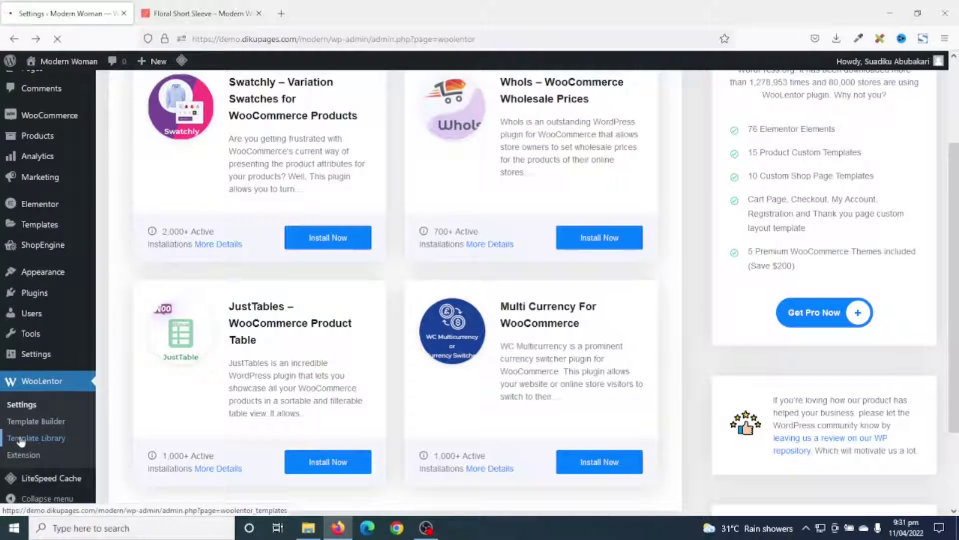
scroll(552, 343, "down", 4)
Step: Open the Product Details package in WooLentor's Template Library
scroll(524, 394, "down", 5)
scroll(527, 406, "up", 7)
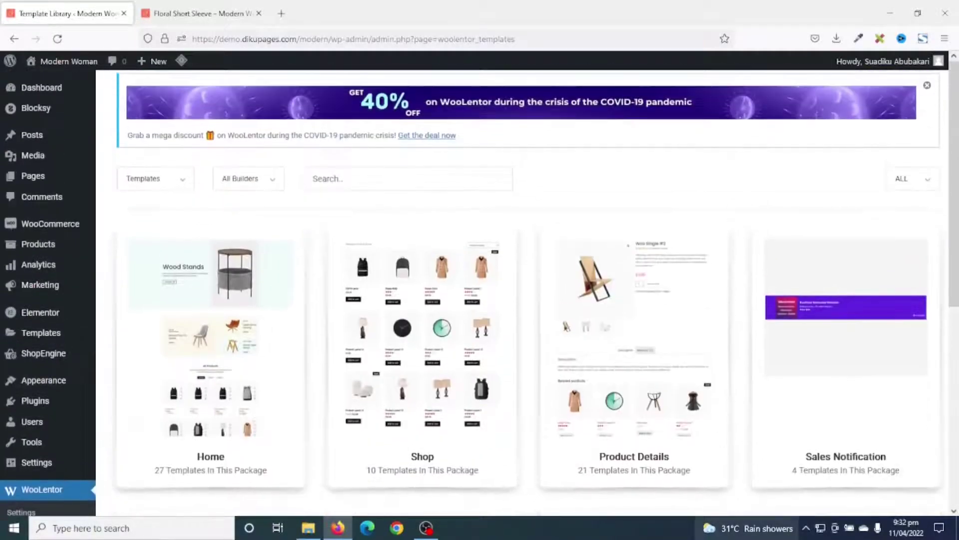
left_click(638, 347)
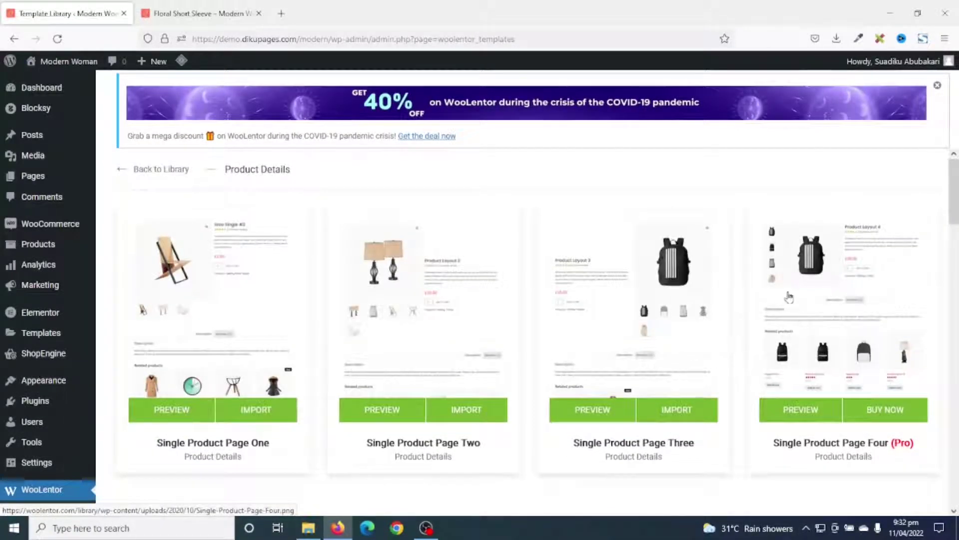
Step: Browse the single product layouts and start importing Single Product Page One
scroll(788, 296, "down", 10)
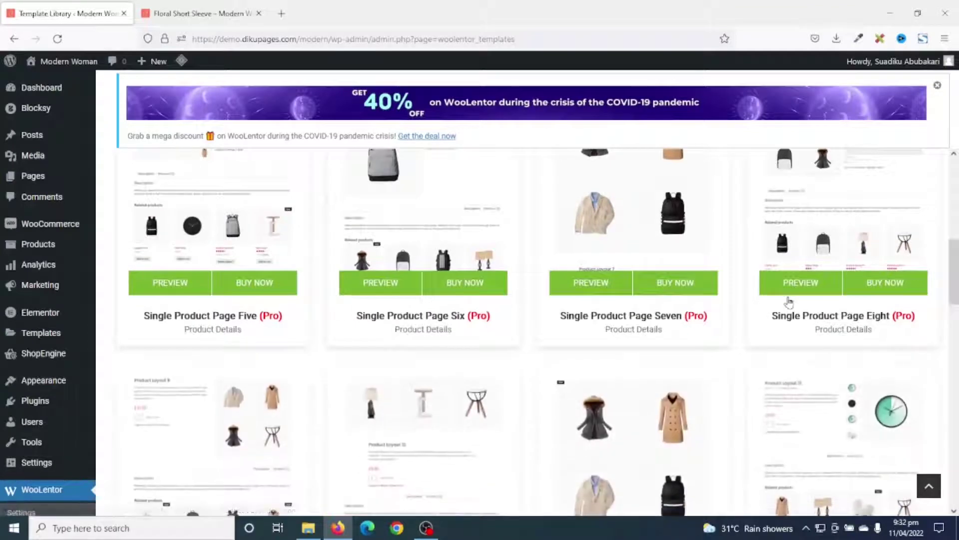
scroll(787, 299, "down", 5)
scroll(772, 299, "up", 5)
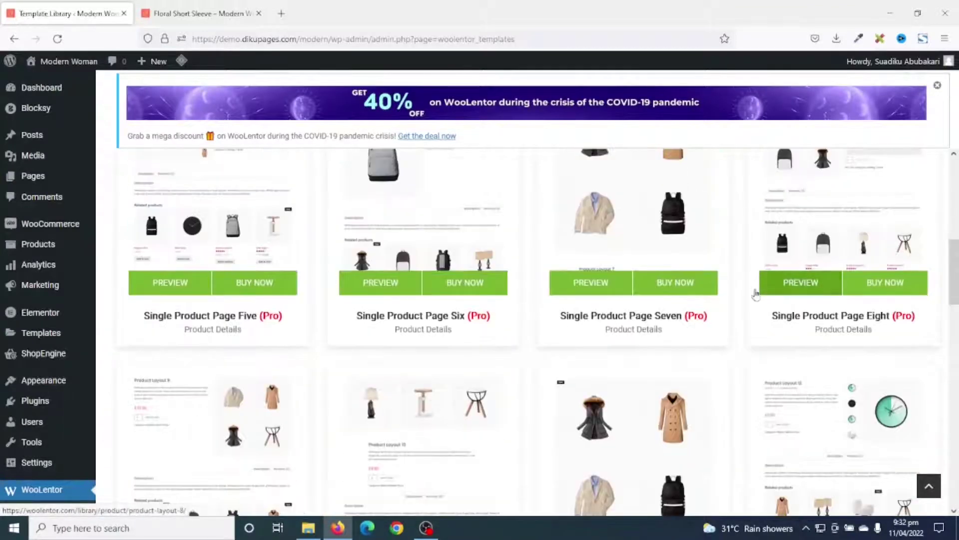
scroll(744, 307, "down", 5)
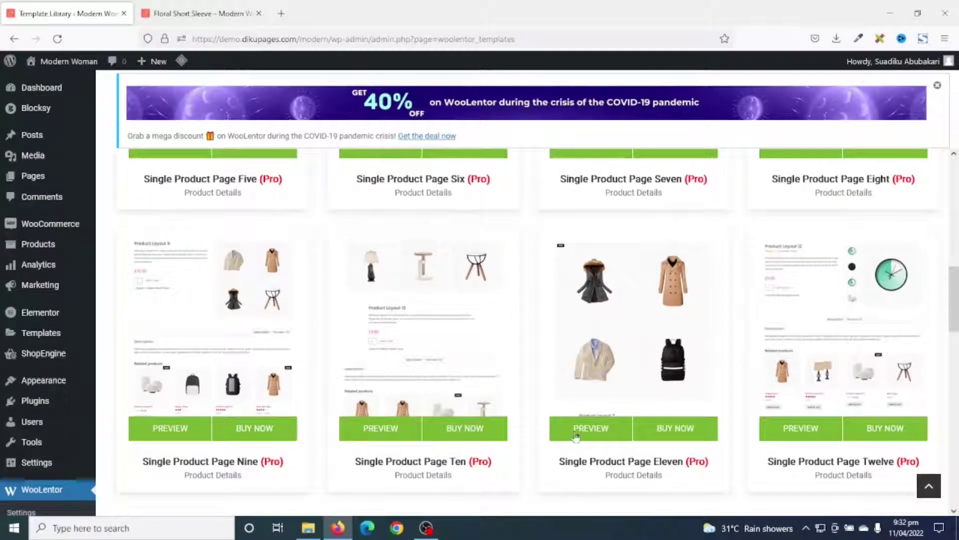
scroll(681, 322, "down", 7)
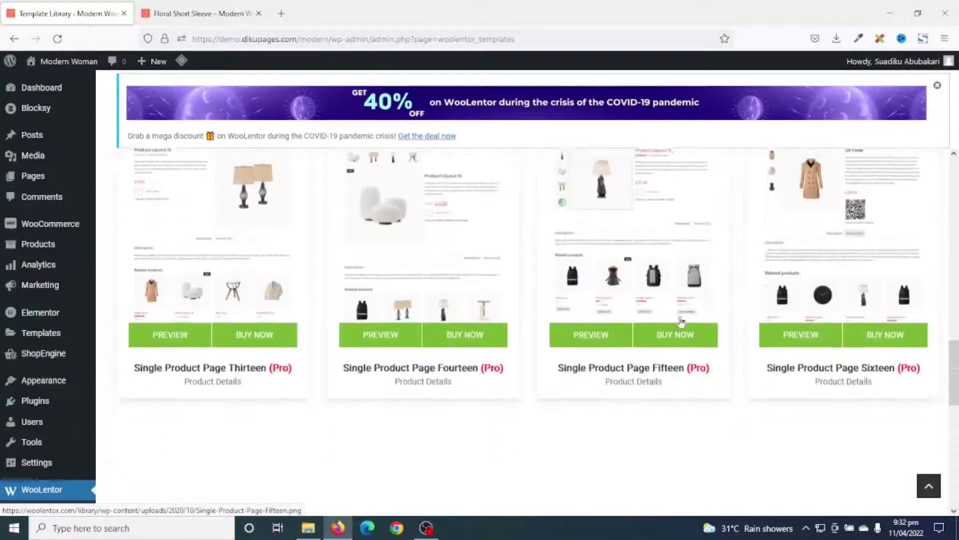
scroll(682, 322, "down", 8)
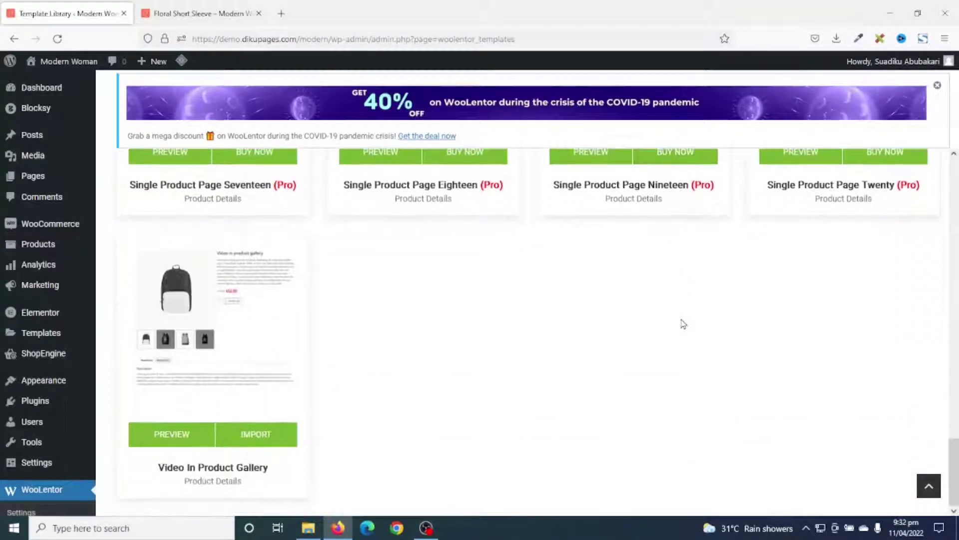
scroll(786, 388, "up", 10)
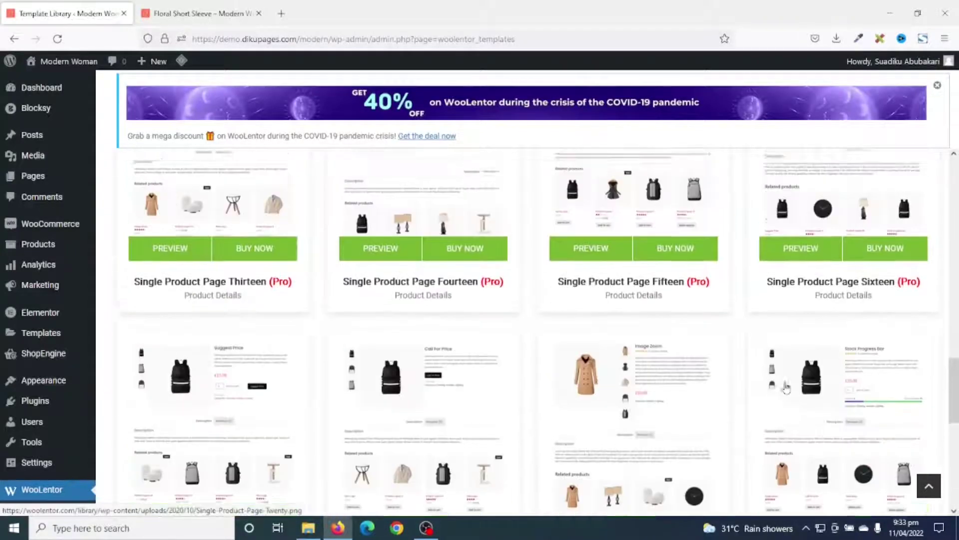
scroll(786, 388, "up", 10)
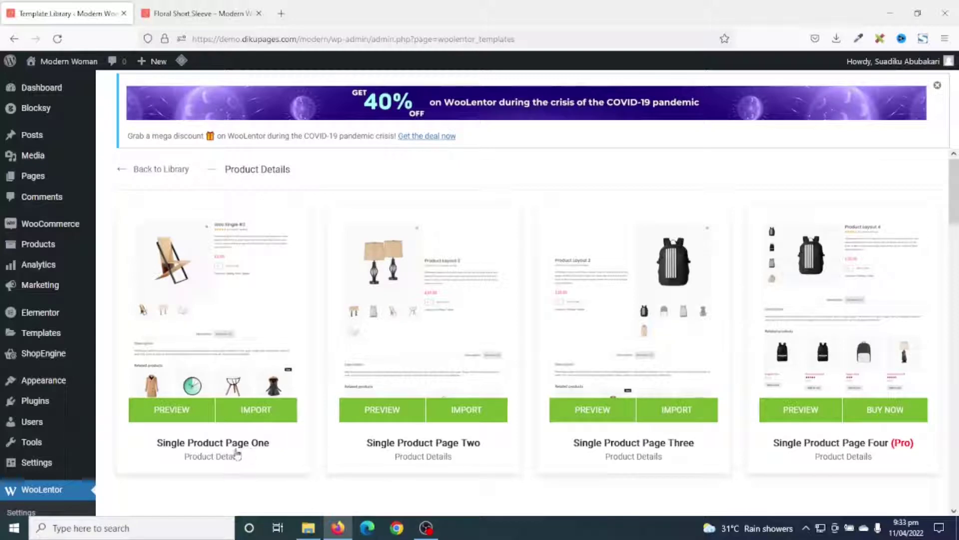
left_click(248, 411)
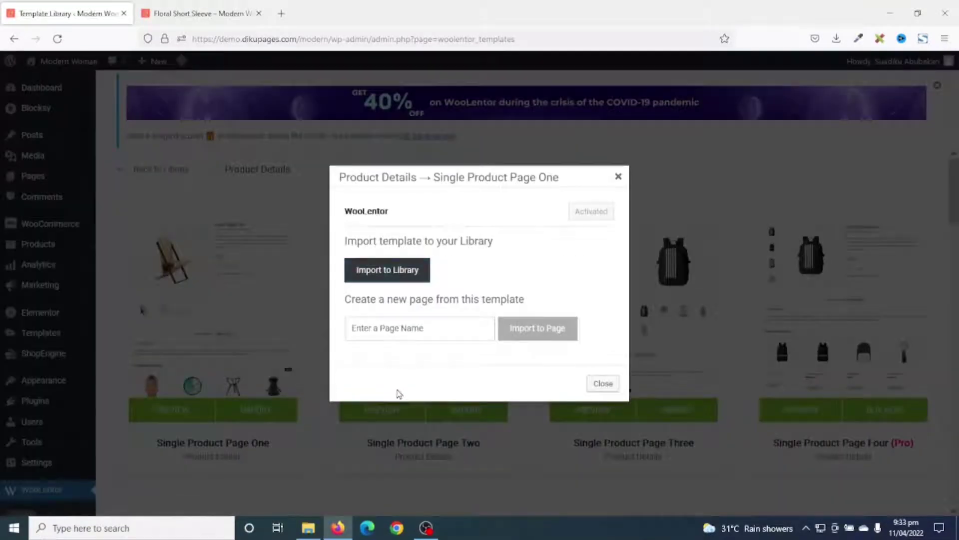
Step: Import Single Product Page One to the library and view it under Saved Templates
left_click(389, 276)
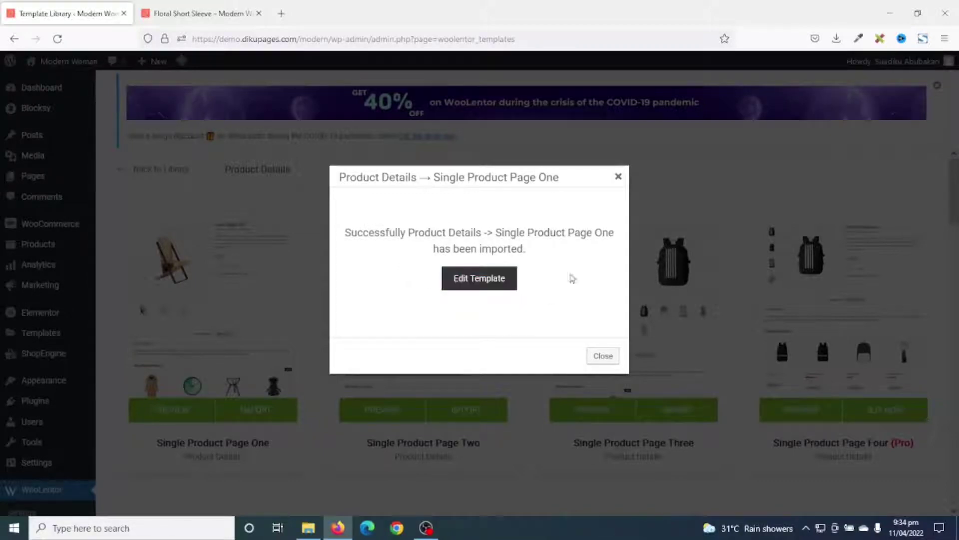
left_click(609, 359)
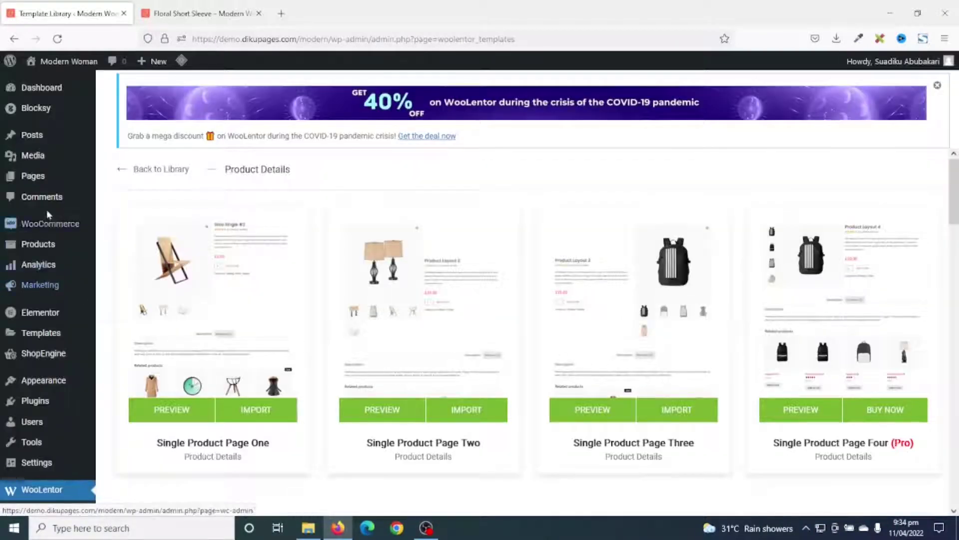
mouse_move(34, 333)
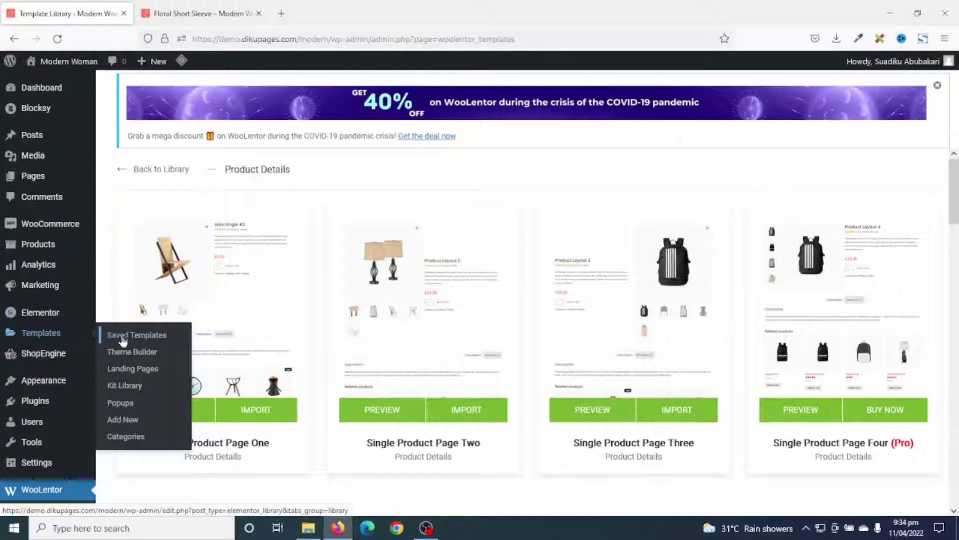
left_click(145, 342)
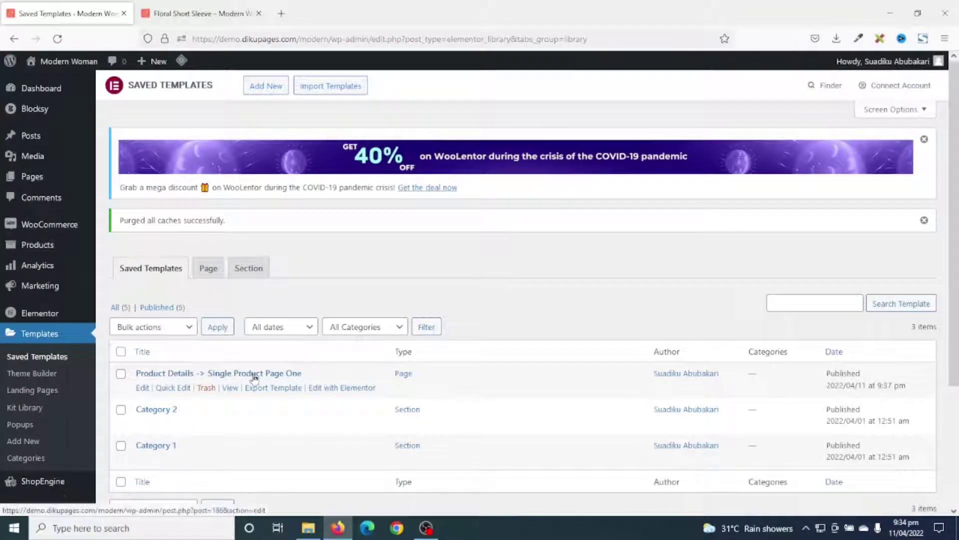
Step: Open the imported Single Product Page One template in Elementor
left_click(343, 390)
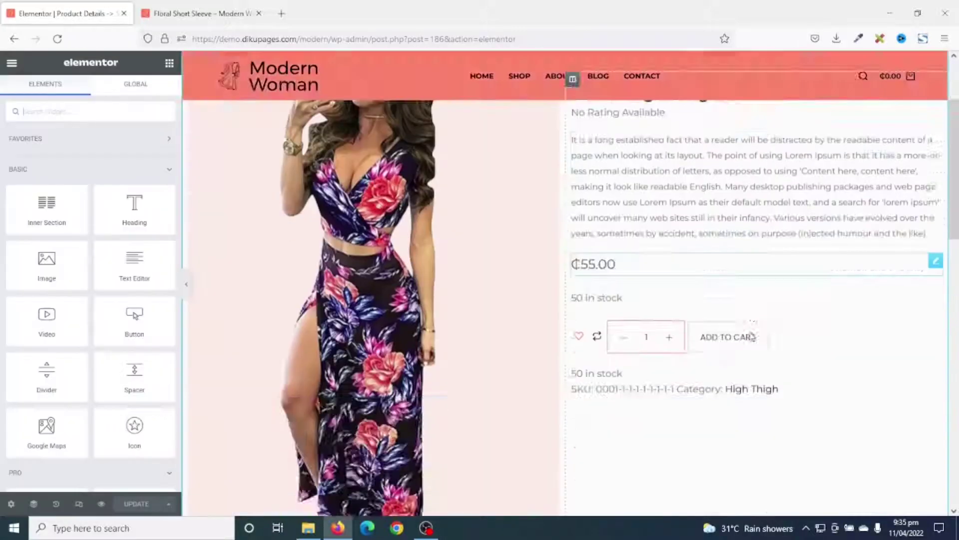
scroll(720, 273, "down", 5)
scroll(712, 299, "up", 5)
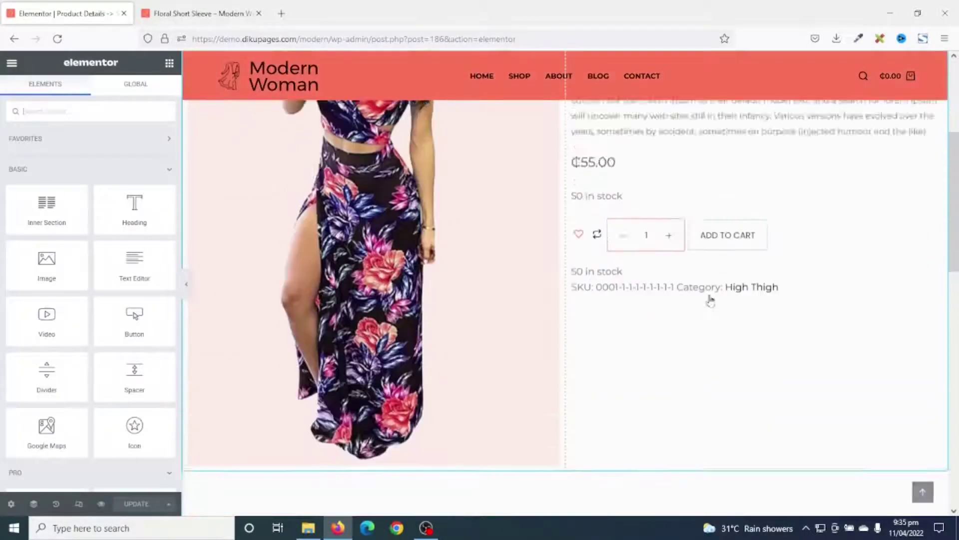
scroll(739, 470, "down", 3)
scroll(713, 454, "up", 3)
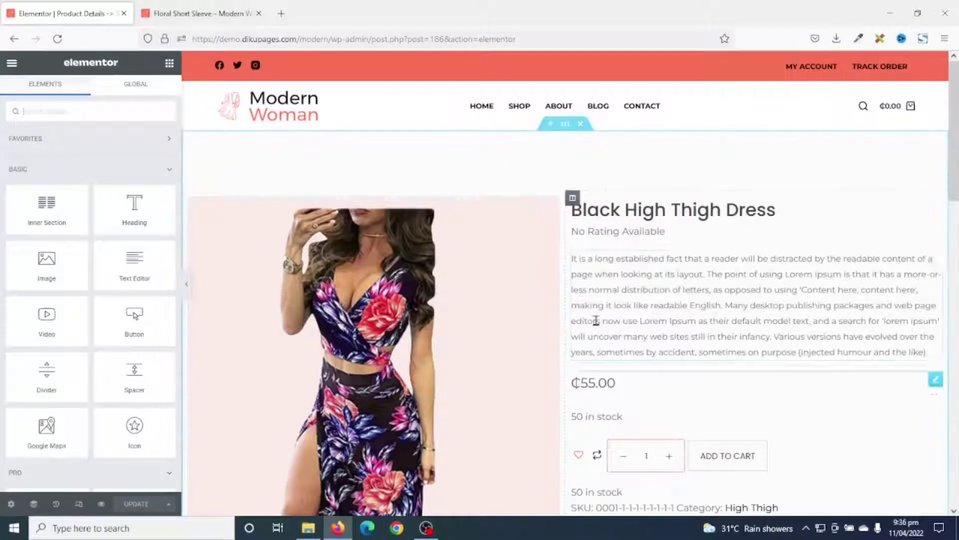
Step: Switch the template's Page Layout from Elementor Full Width to Default and update it
left_click(10, 504)
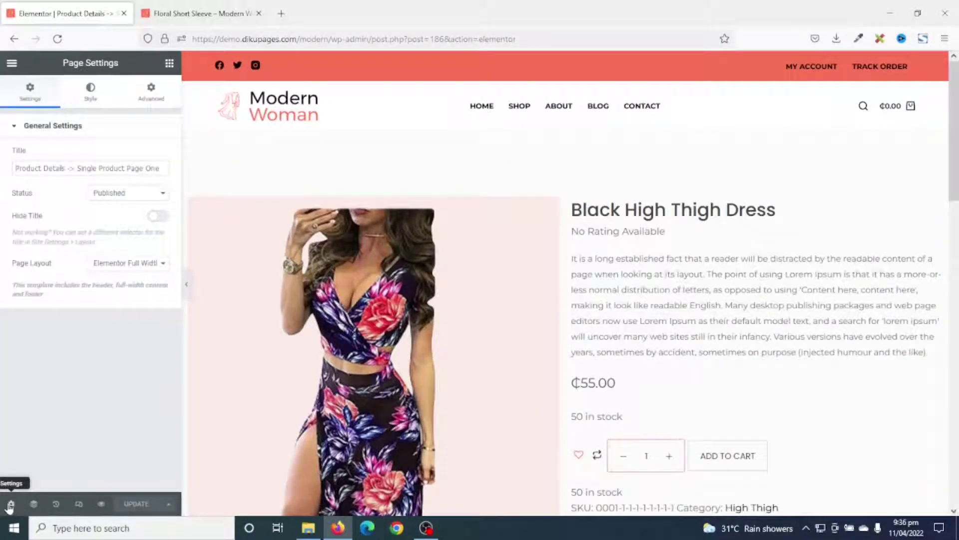
left_click(134, 264)
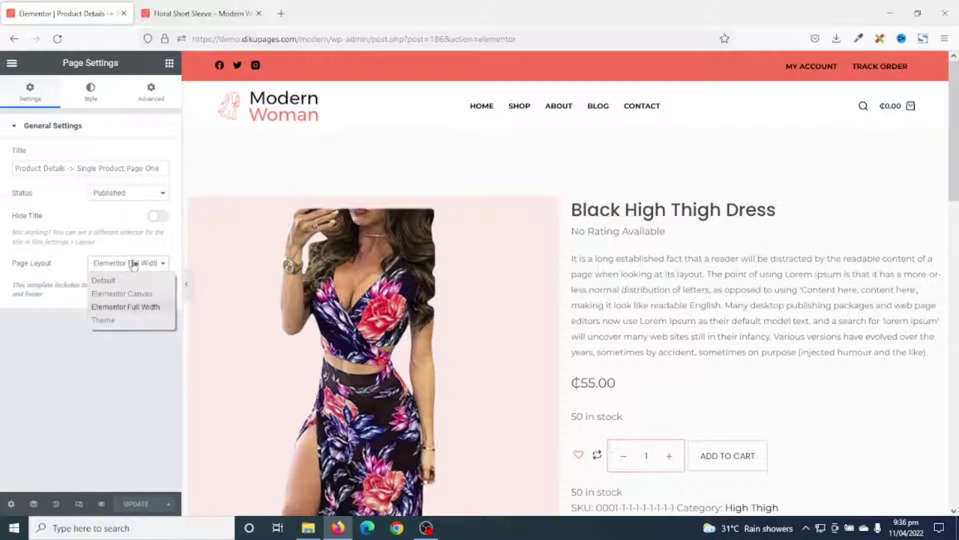
left_click(125, 277)
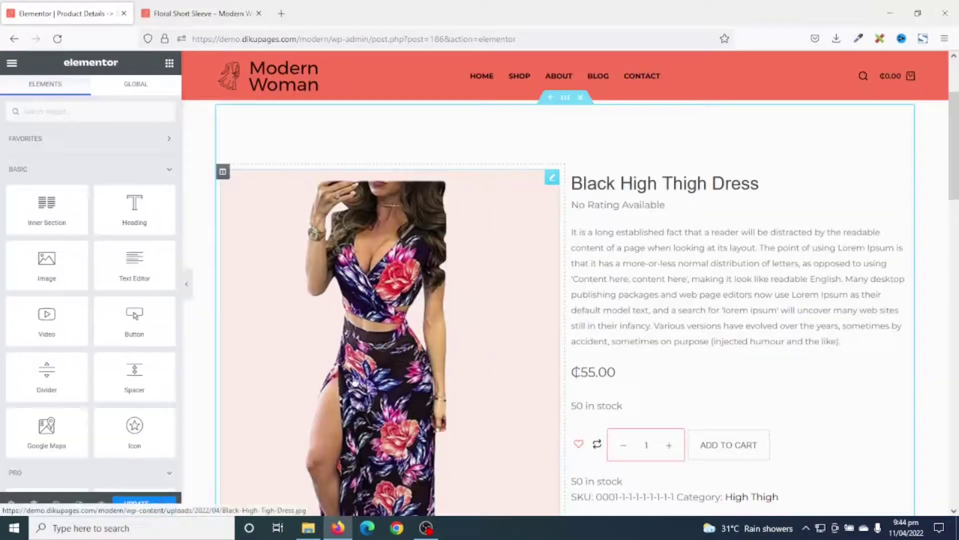
left_click(133, 505)
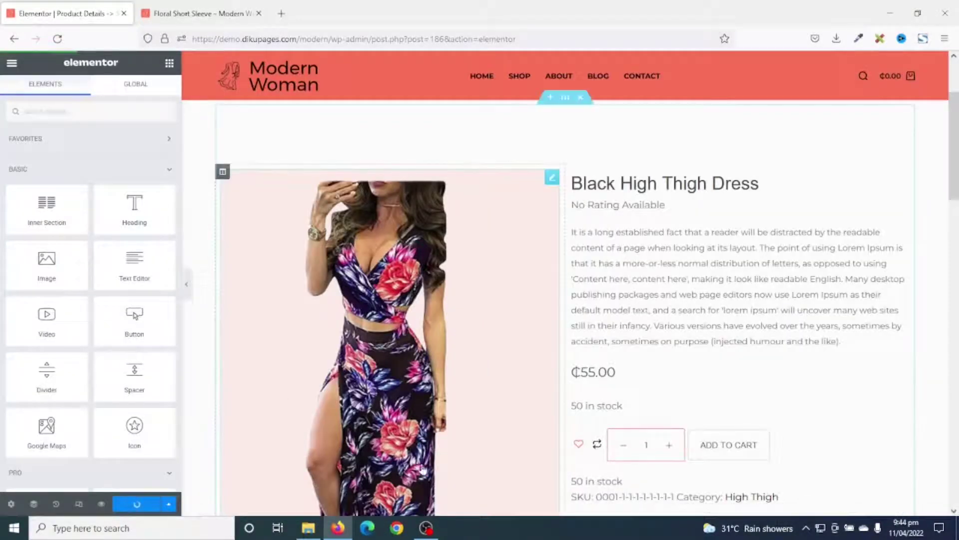
Step: Open the WooCommerce Template section of the WooLentor settings
left_click(73, 19)
scroll(82, 215, "down", 3)
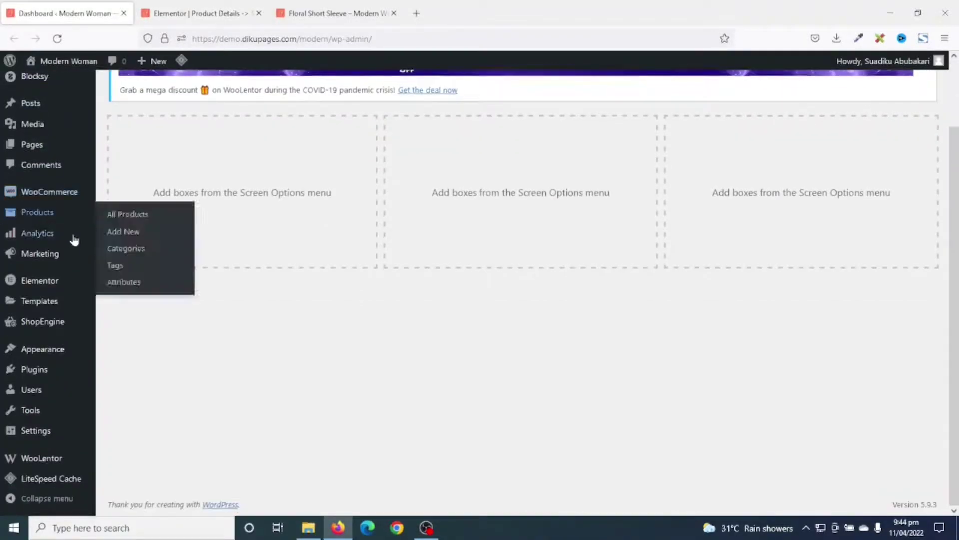
mouse_move(44, 460)
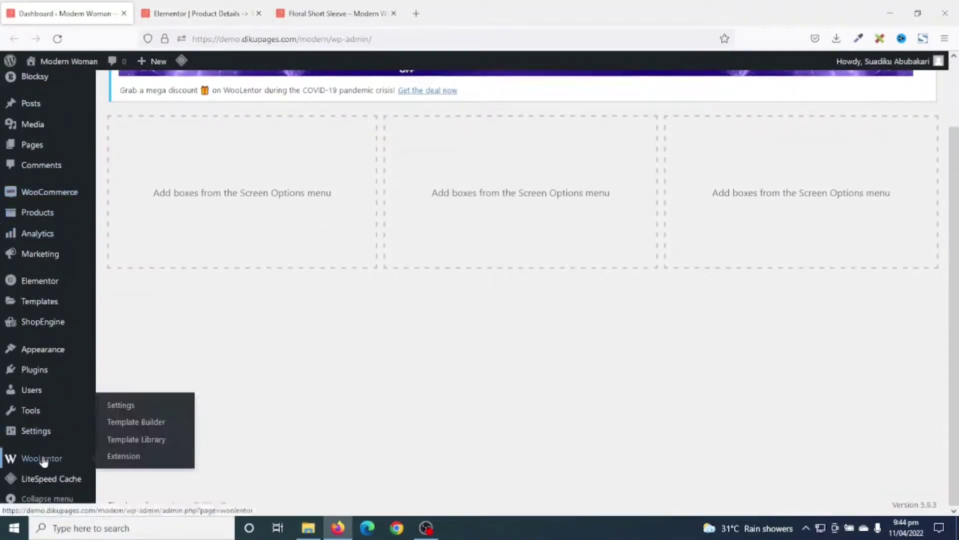
left_click(121, 405)
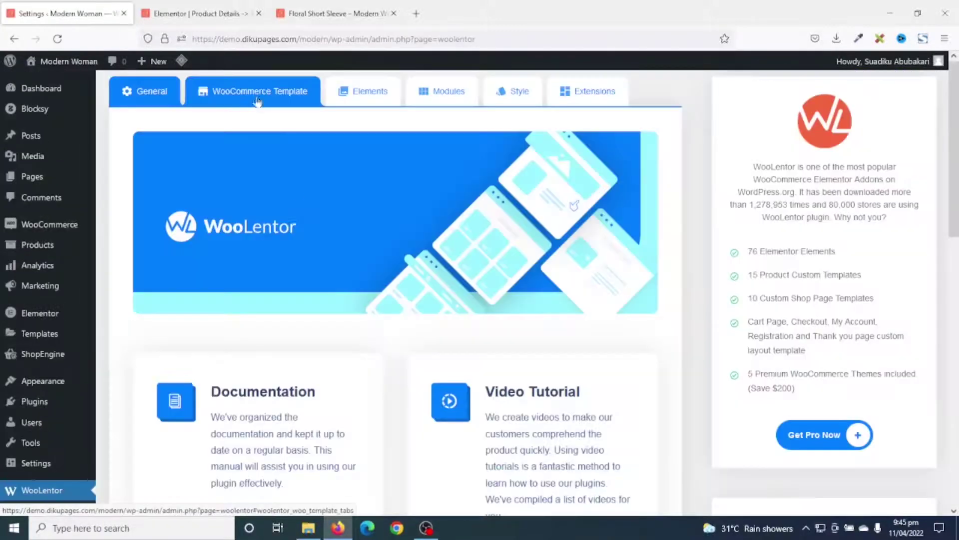
left_click(251, 99)
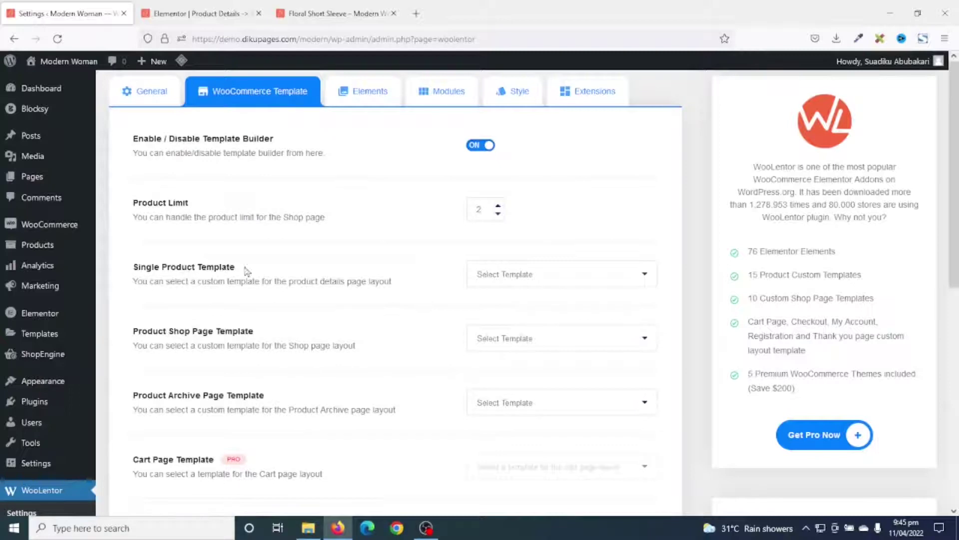
Step: Set Single Product Template to Product Details -> Single Product Page One and save
left_click(537, 275)
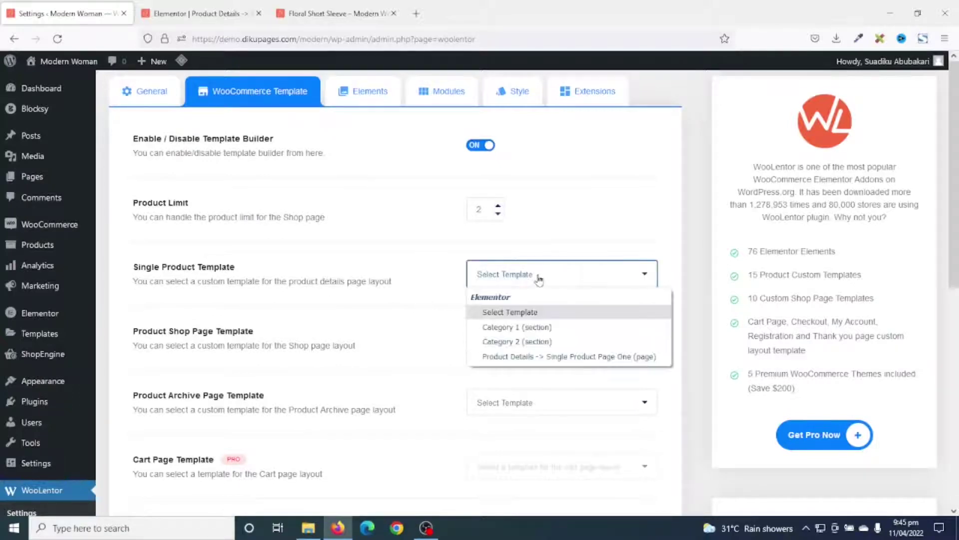
left_click(591, 356)
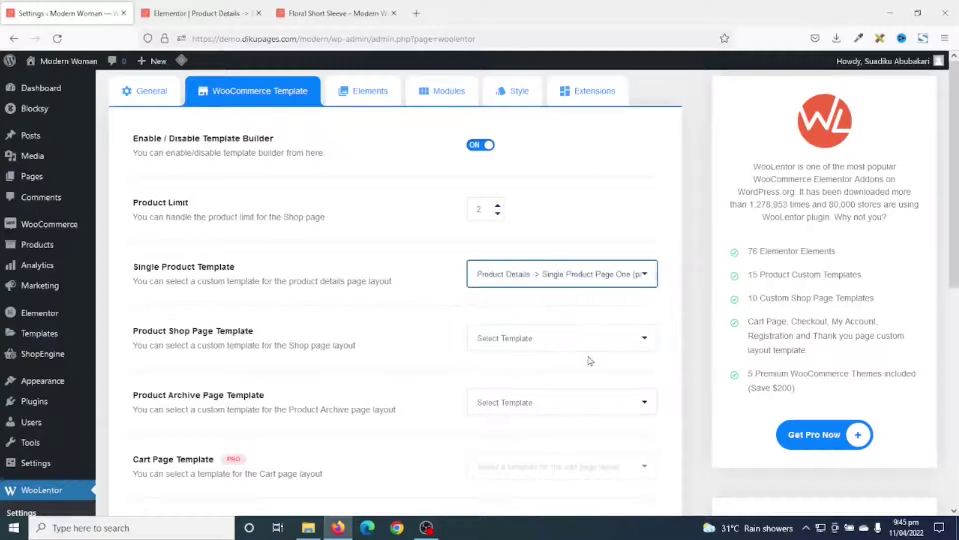
scroll(590, 361, "down", 8)
left_click(593, 433)
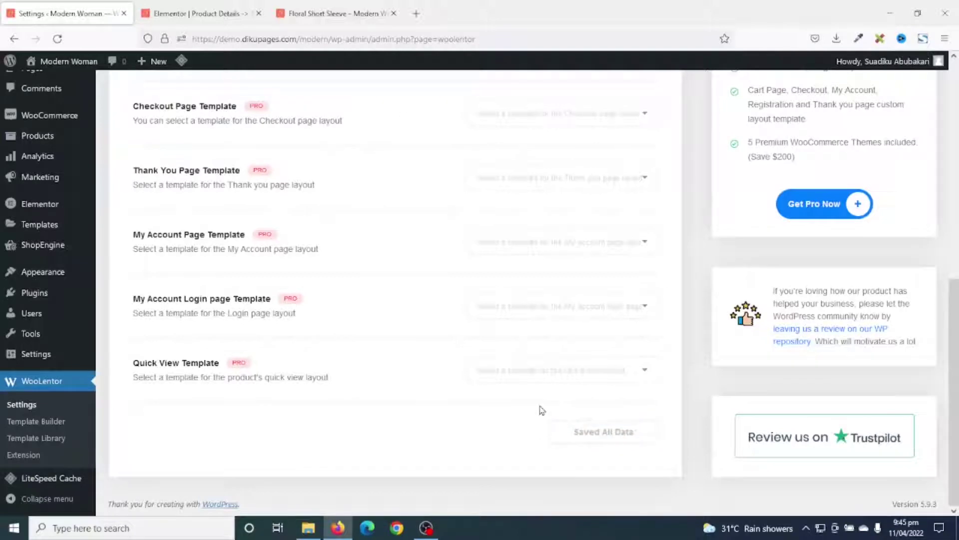
left_click(334, 14)
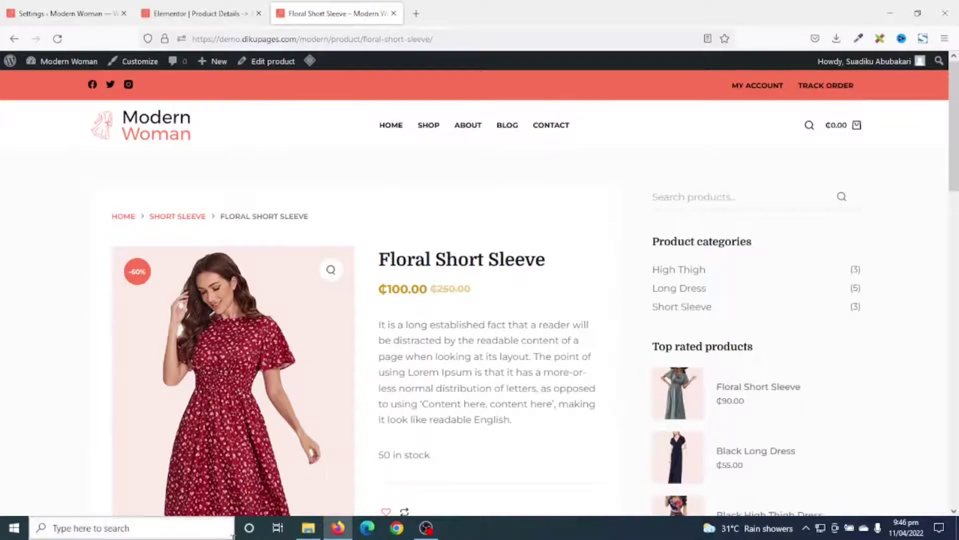
Step: Reload the Floral Short Sleeve page and scroll through its new custom template layout
scroll(454, 317, "down", 3)
scroll(462, 330, "down", 5)
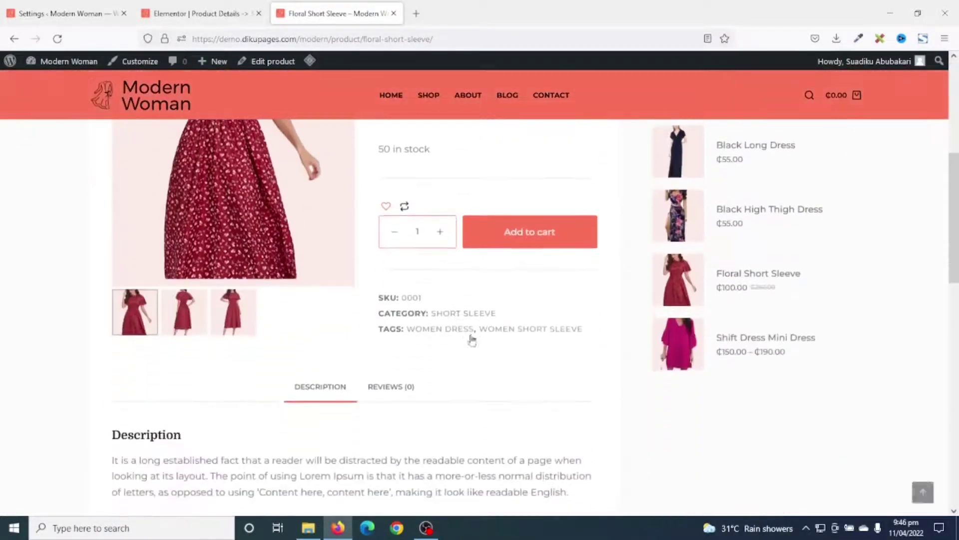
scroll(476, 343, "up", 8)
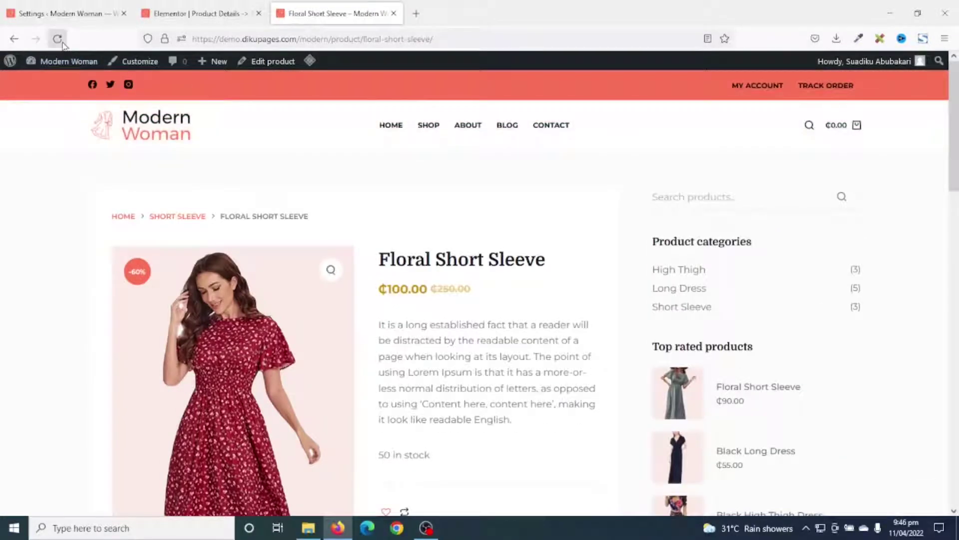
left_click(58, 40)
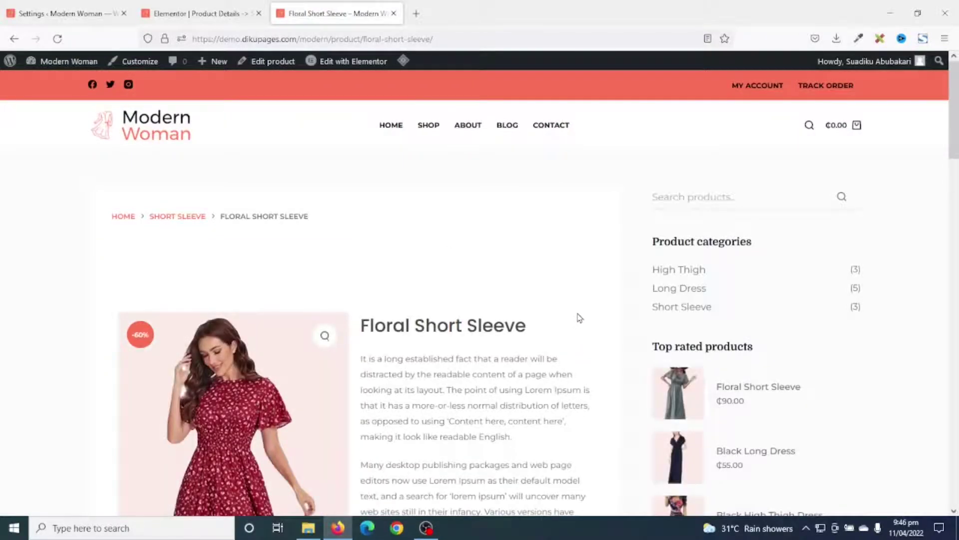
scroll(583, 316, "down", 8)
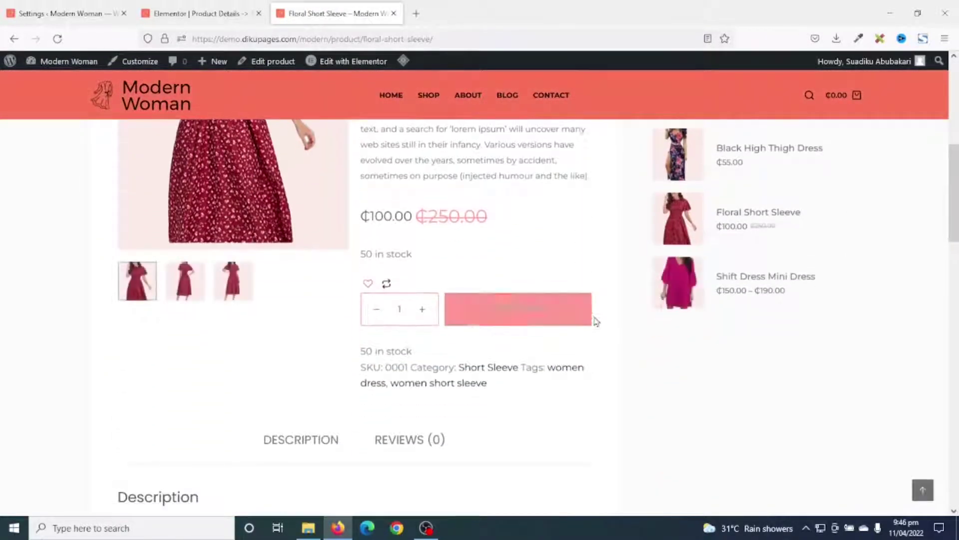
scroll(594, 321, "down", 4)
scroll(599, 322, "down", 3)
scroll(599, 323, "up", 15)
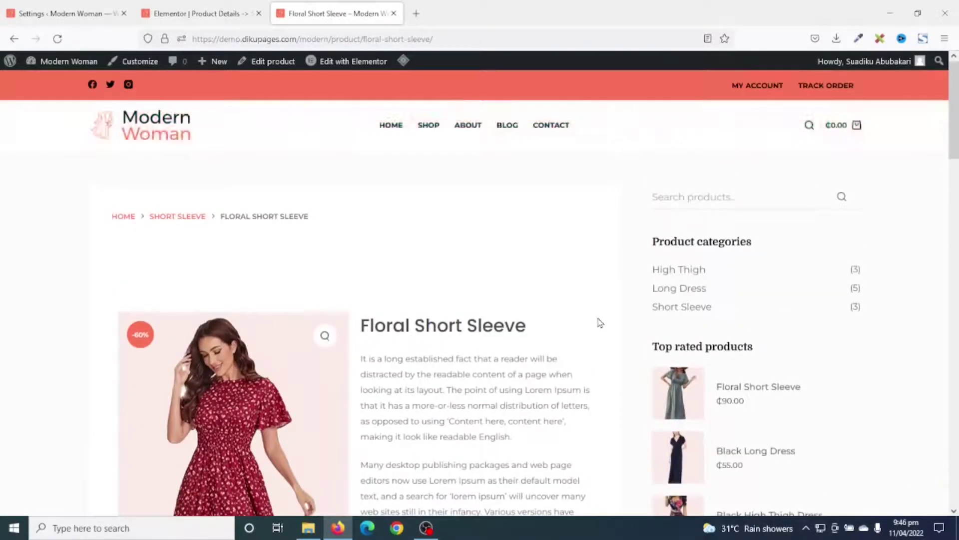
scroll(600, 323, "down", 3)
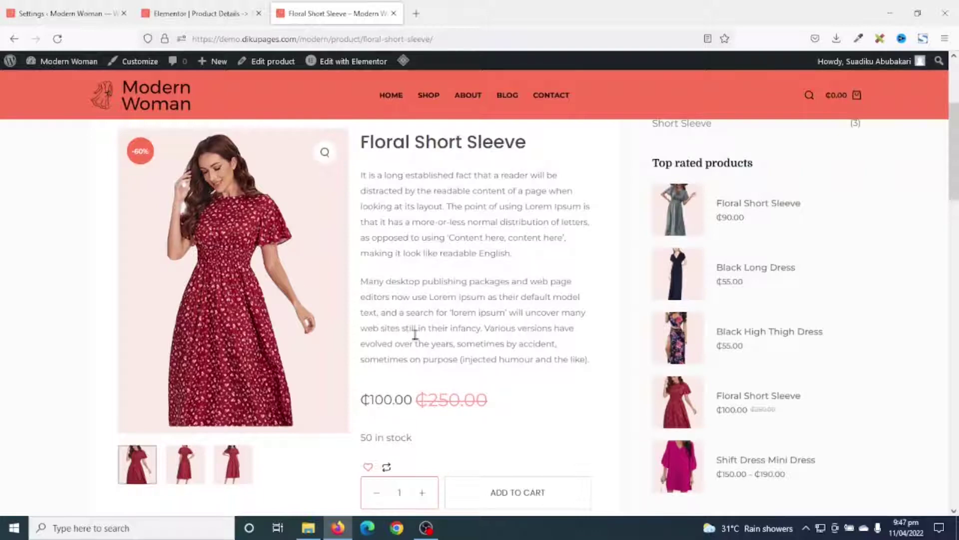
left_click(187, 15)
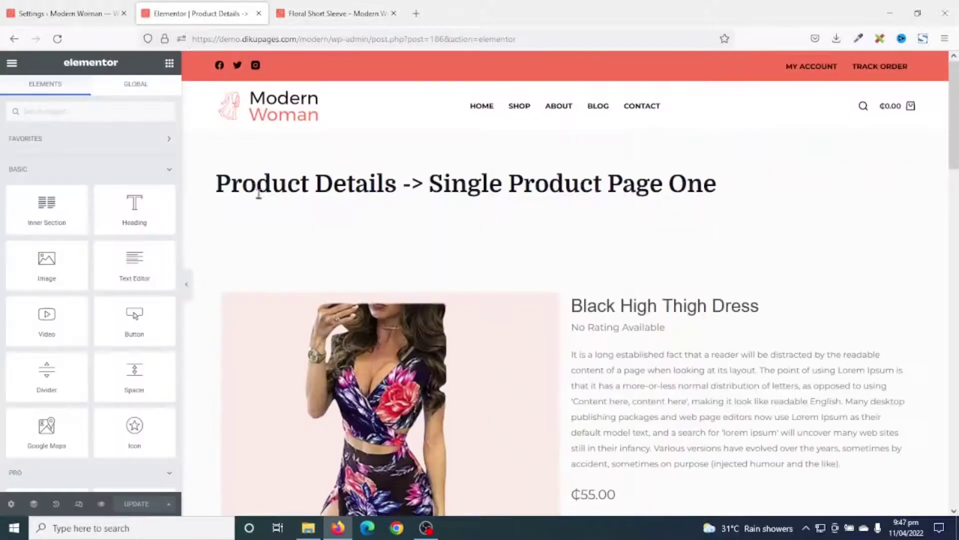
Step: Place the WL: QR Code widget under Add to Cart, enable Add to Cart URL, and update
left_click(80, 112)
type("qr cod")
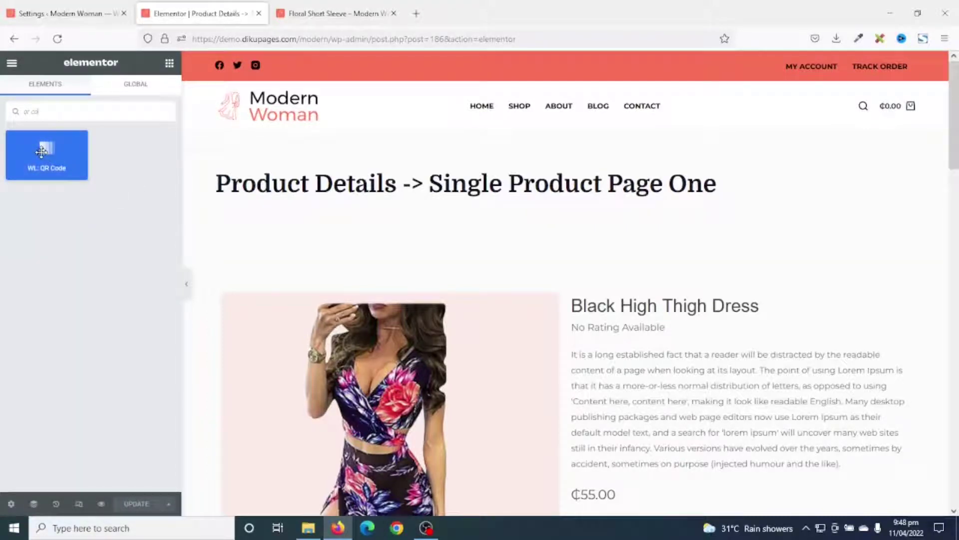
left_click_drag(42, 152, 651, 283)
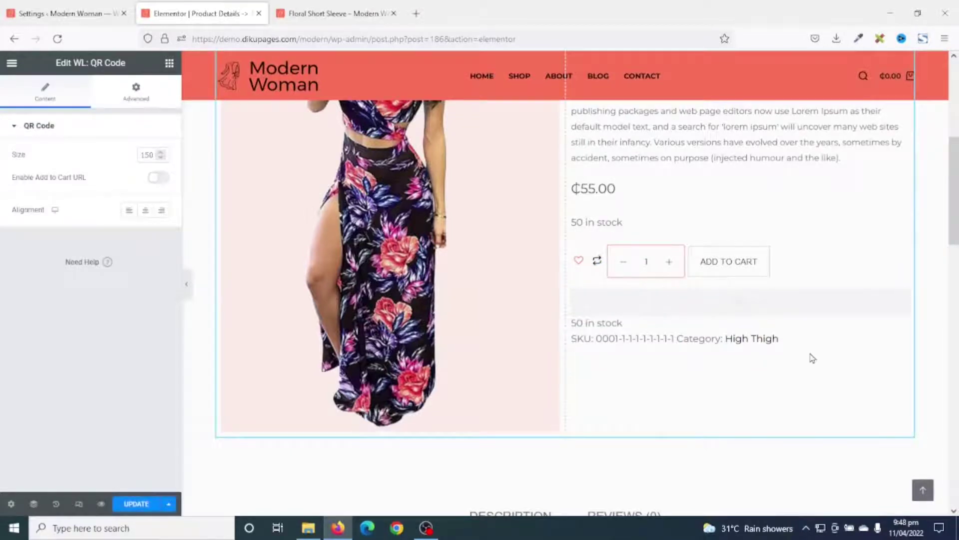
left_click(159, 179)
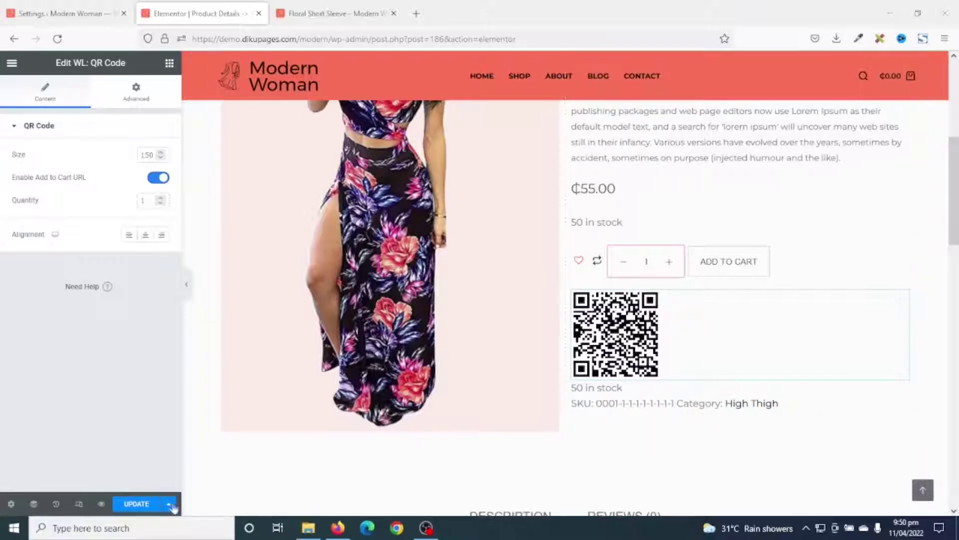
left_click(131, 505)
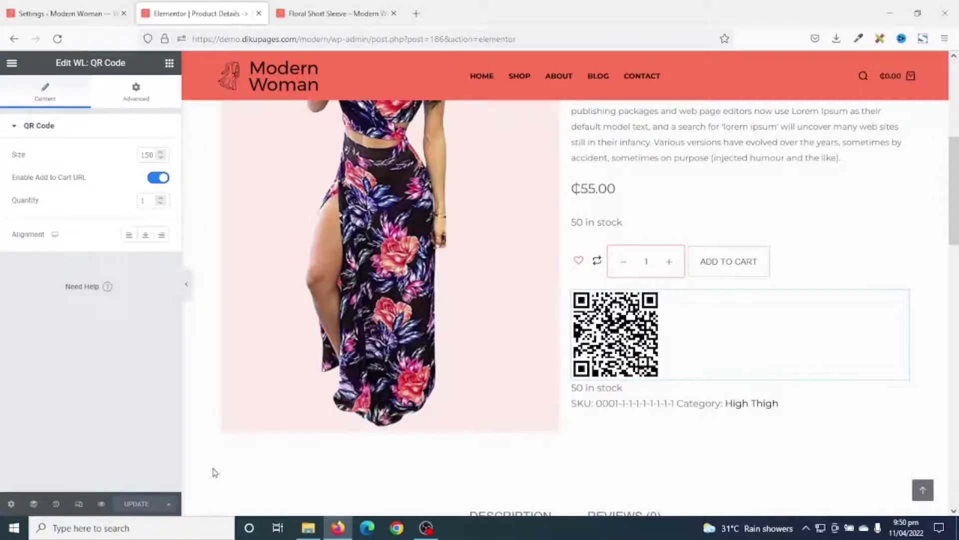
left_click(344, 7)
Step: Reload the Floral Short Sleeve page and check that the QR code now appears
left_click(57, 38)
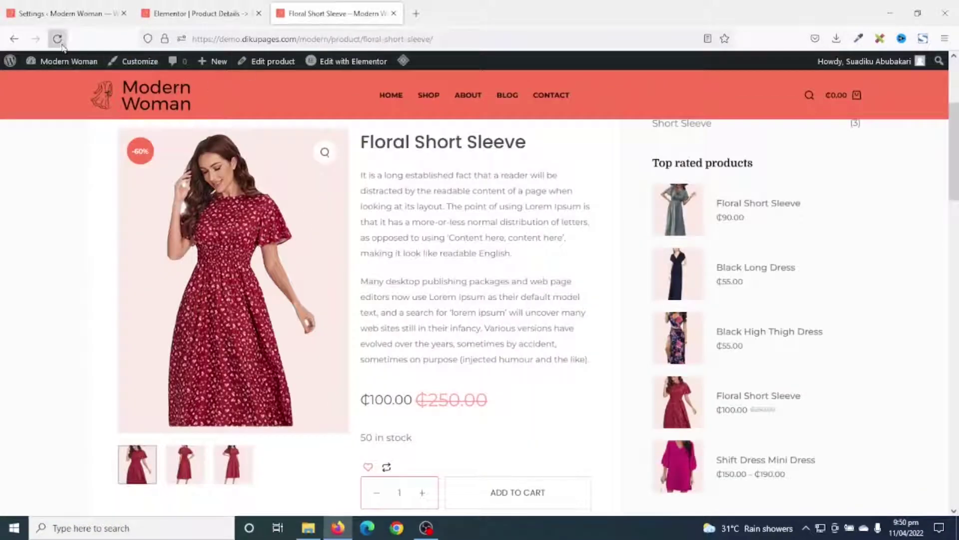
scroll(582, 292, "down", 10)
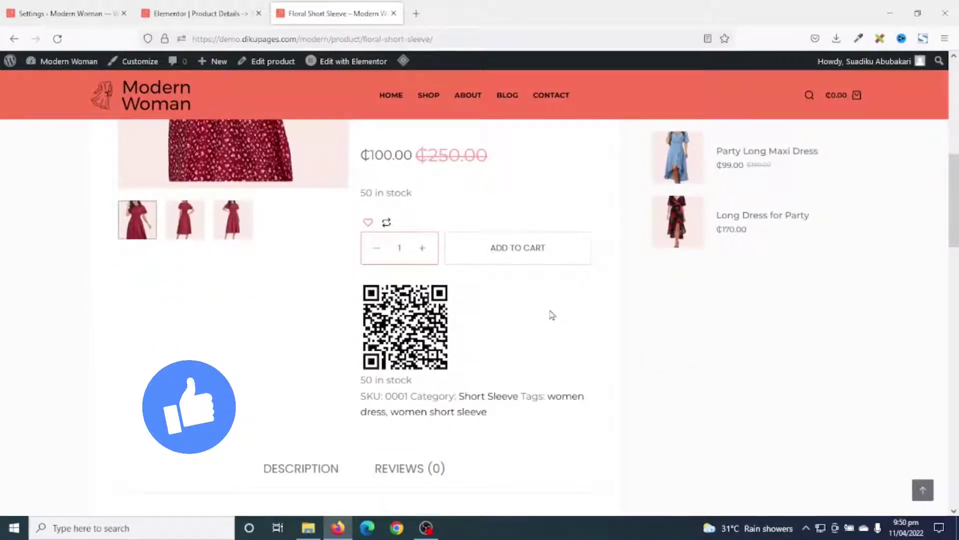
scroll(550, 315, "up", 5)
scroll(576, 301, "up", 1)
scroll(576, 301, "up", 1)
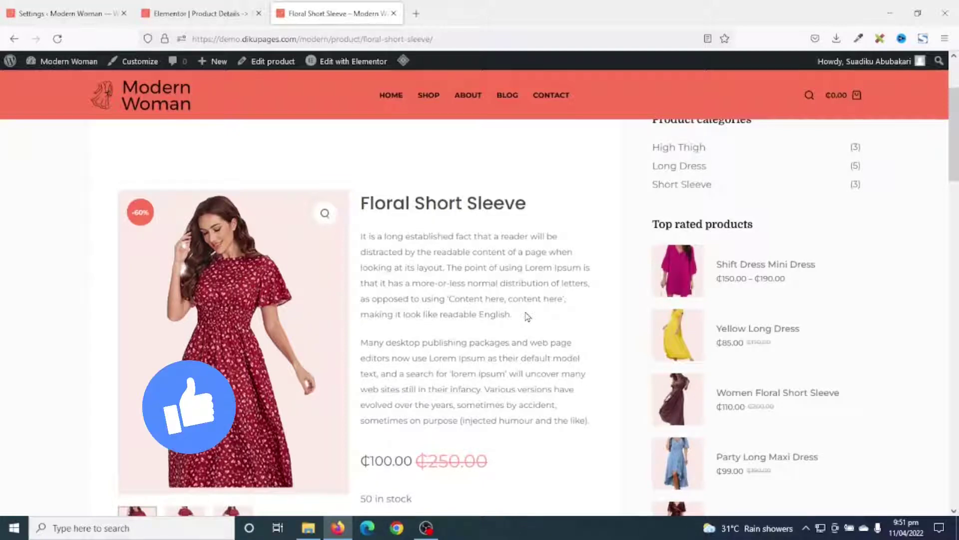
left_click(67, 15)
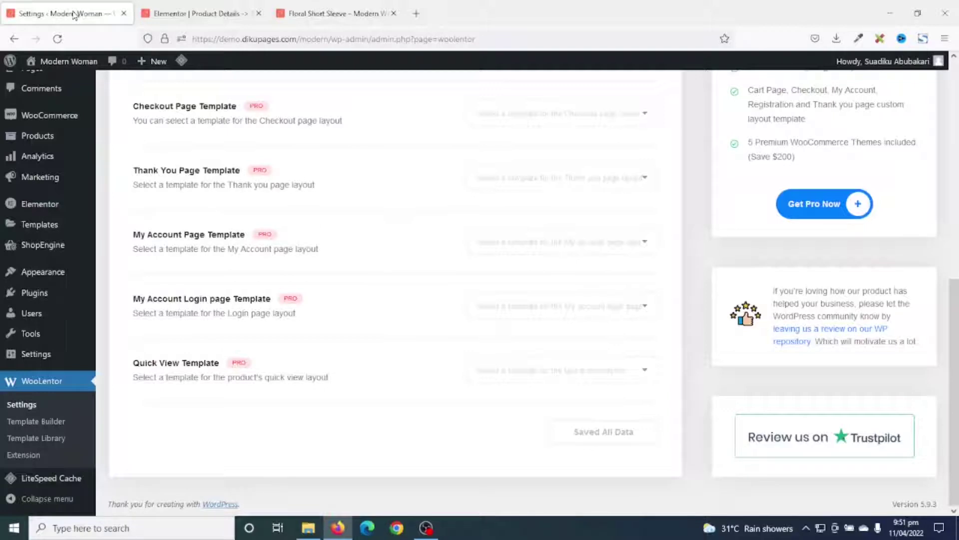
Step: Create a Page-type template named 'Custom Product Template' from Templates > Add New
mouse_move(43, 224)
left_click(127, 313)
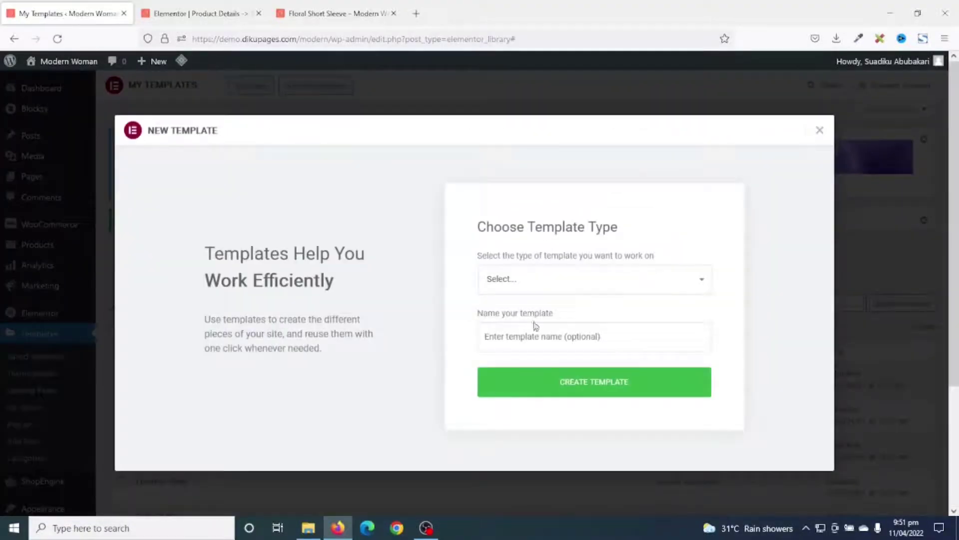
left_click(552, 280)
left_click(530, 321)
left_click(532, 337)
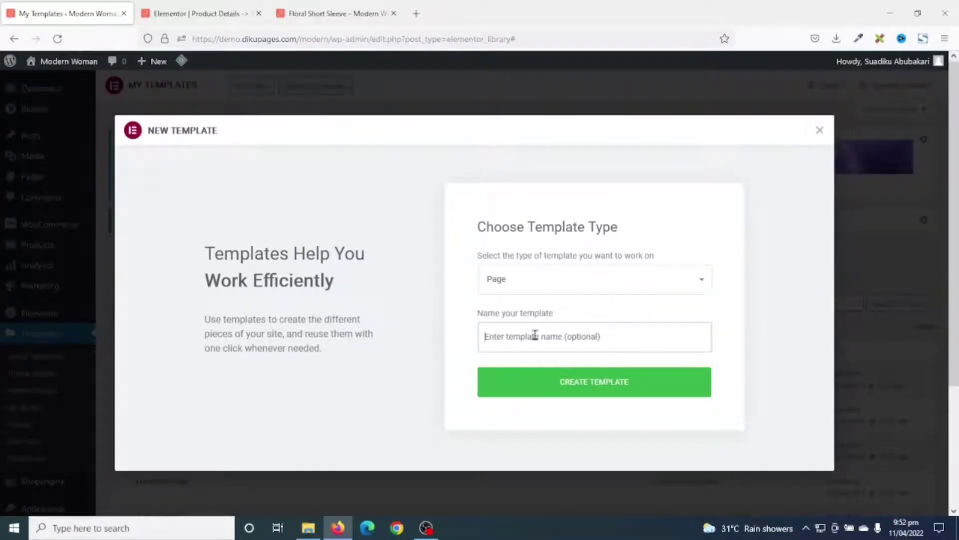
type("Custom Product Template")
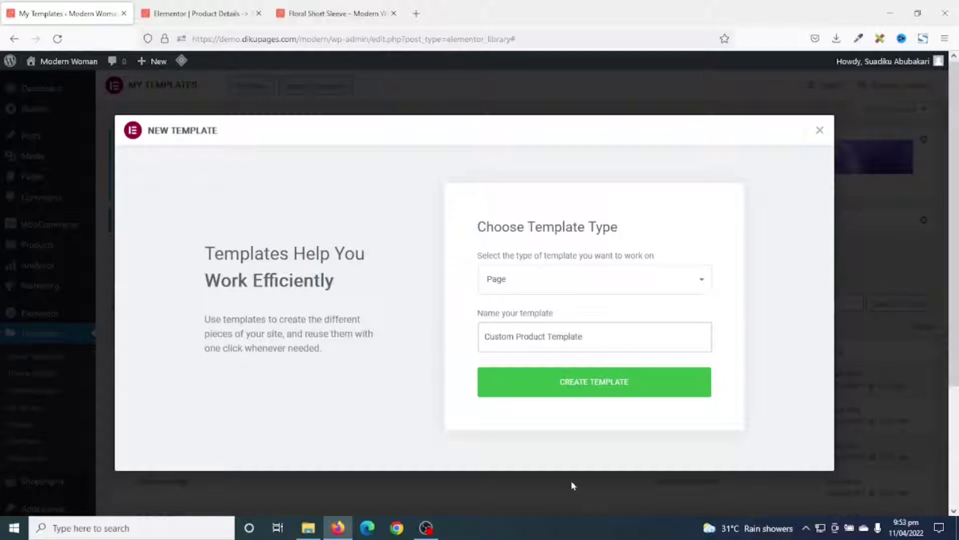
left_click(593, 389)
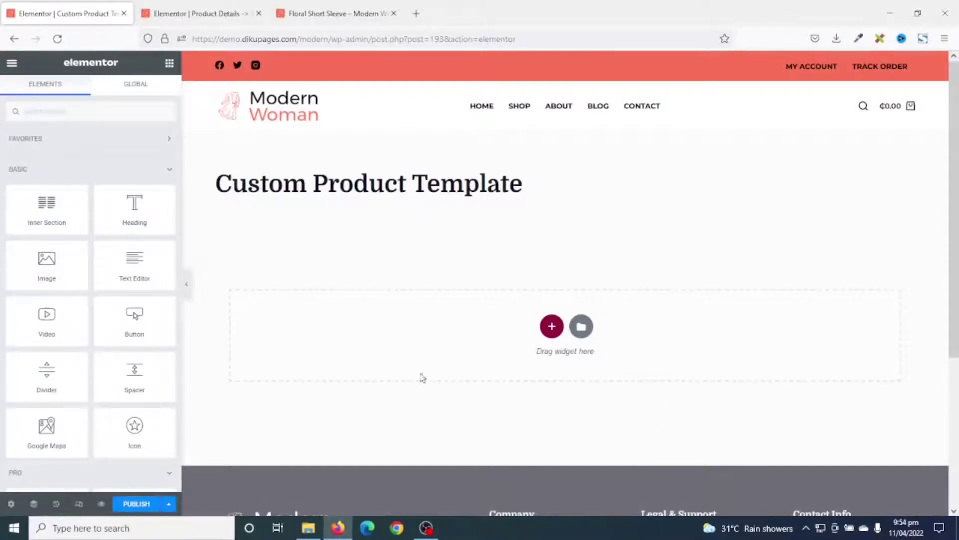
Step: Add a two-column section and drop the WL: Product Image widget into its left column
left_click(551, 325)
left_click(481, 363)
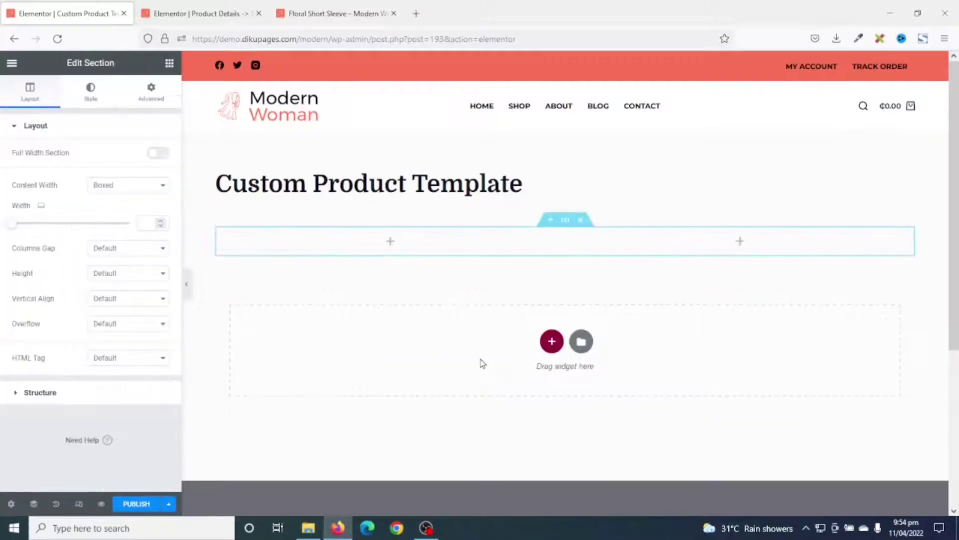
left_click(169, 64)
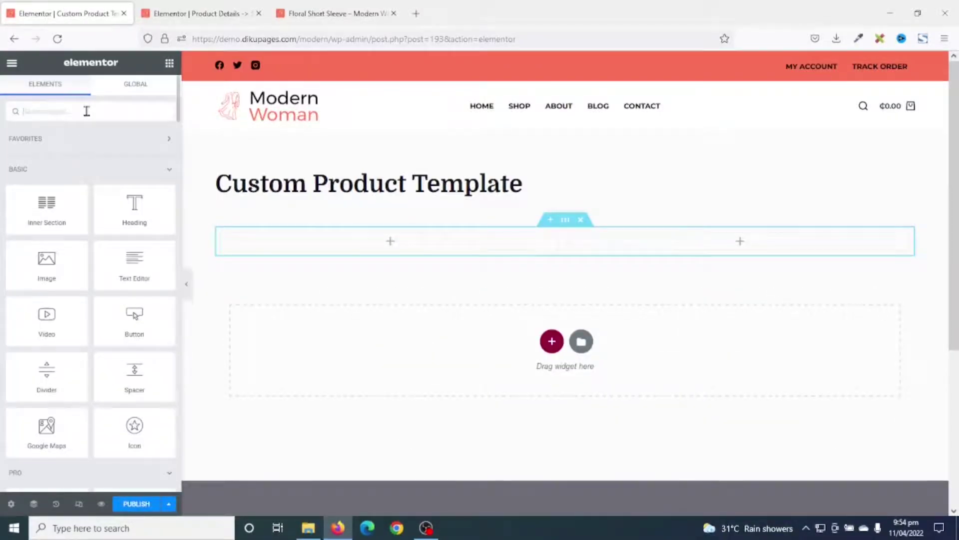
type("product image")
left_click_drag(134, 159, 380, 238)
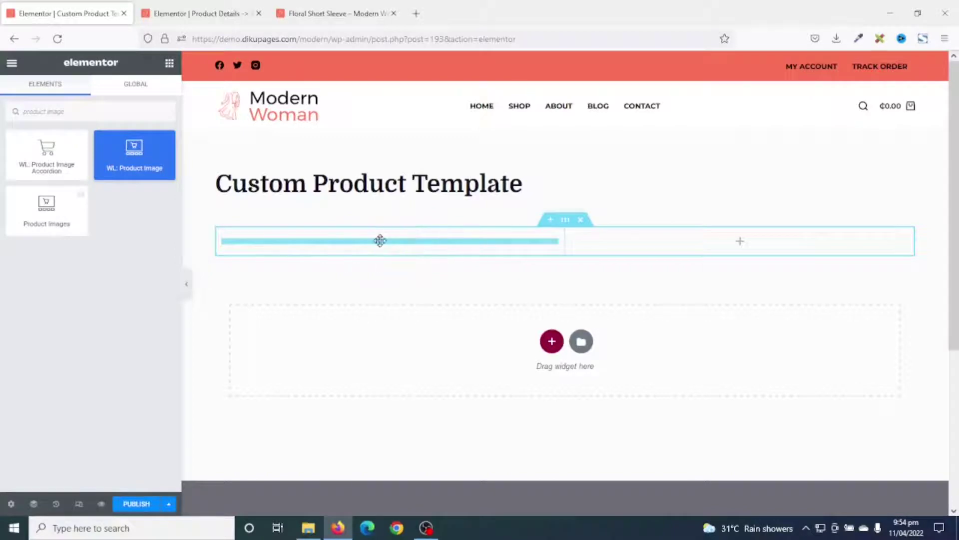
Step: Review the product image's thumbnail and main image style options, then search widgets for 'product ti'
left_click(43, 129)
left_click(43, 129)
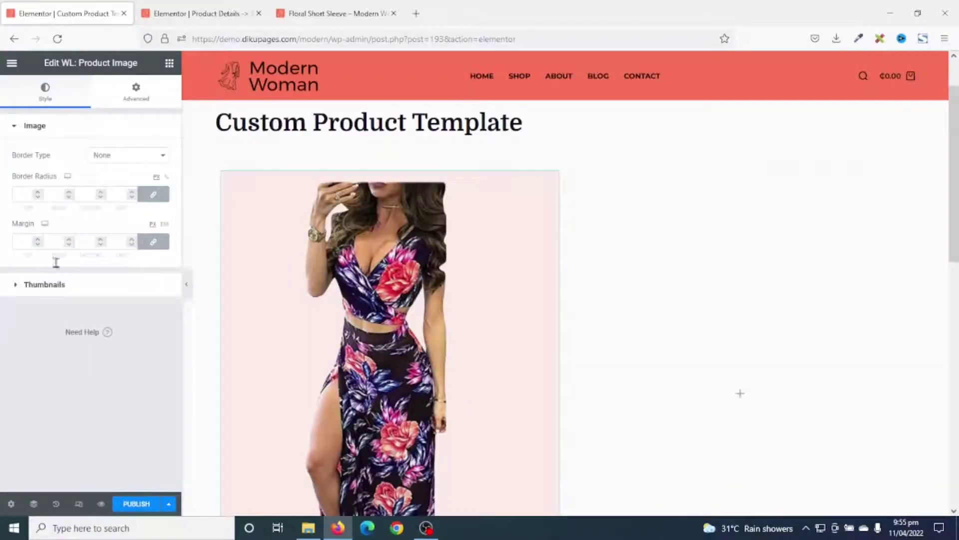
left_click(49, 285)
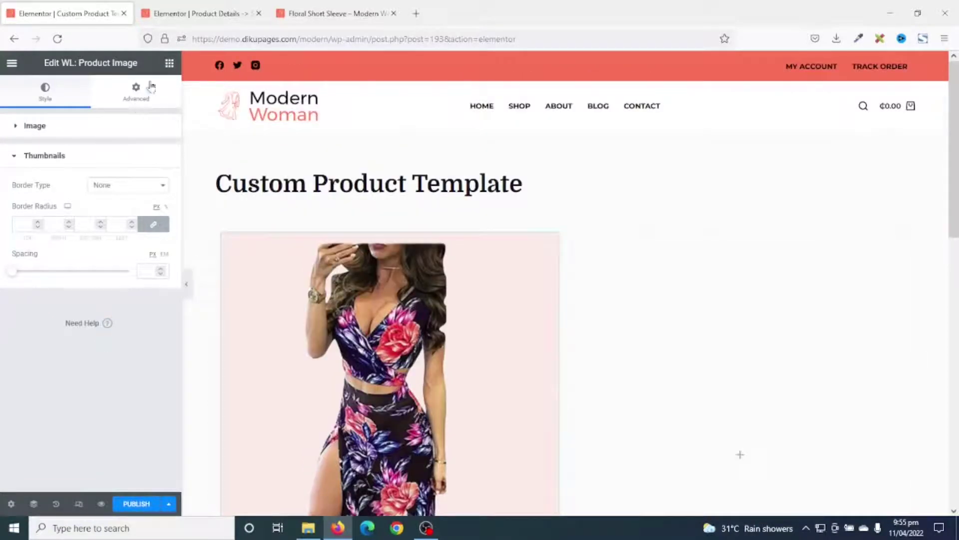
left_click(170, 63)
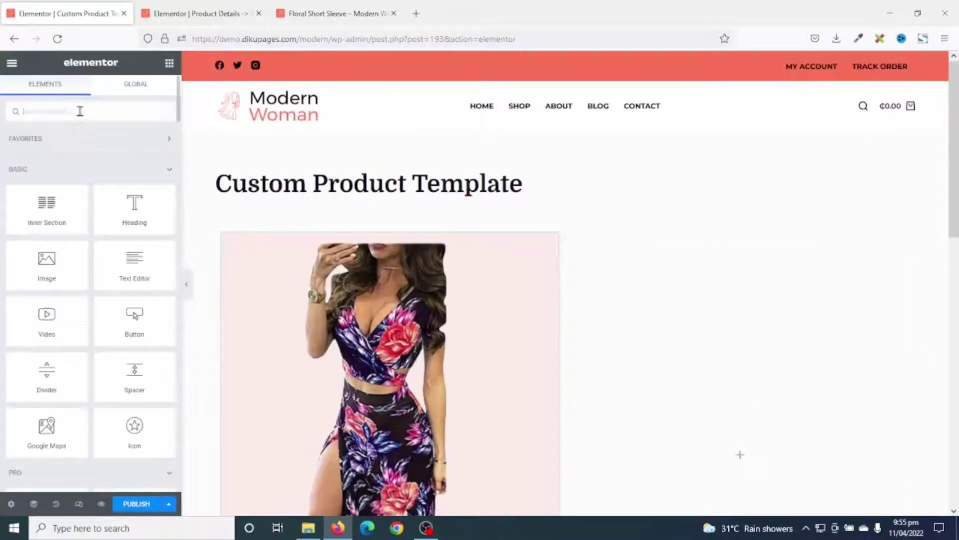
type("produt")
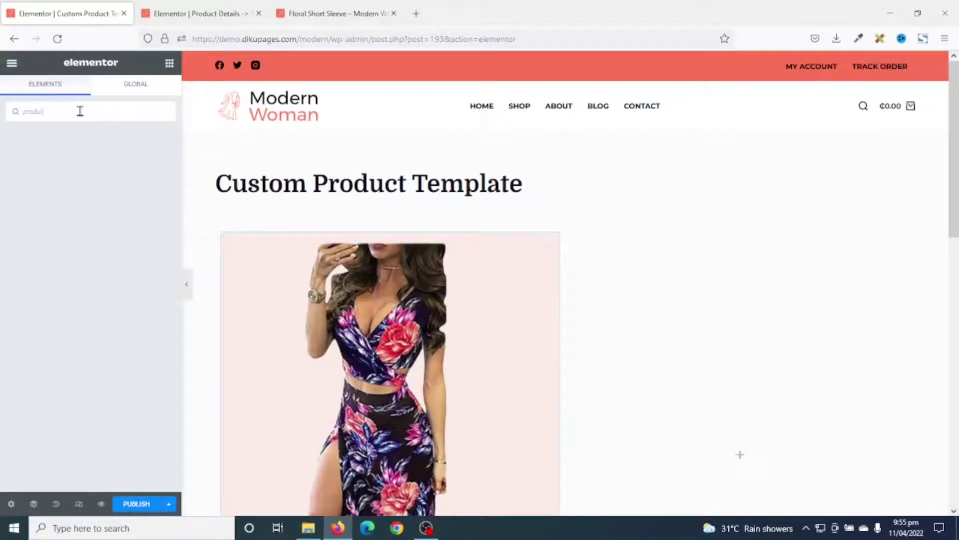
key("BackSpace")
type("ct ti")
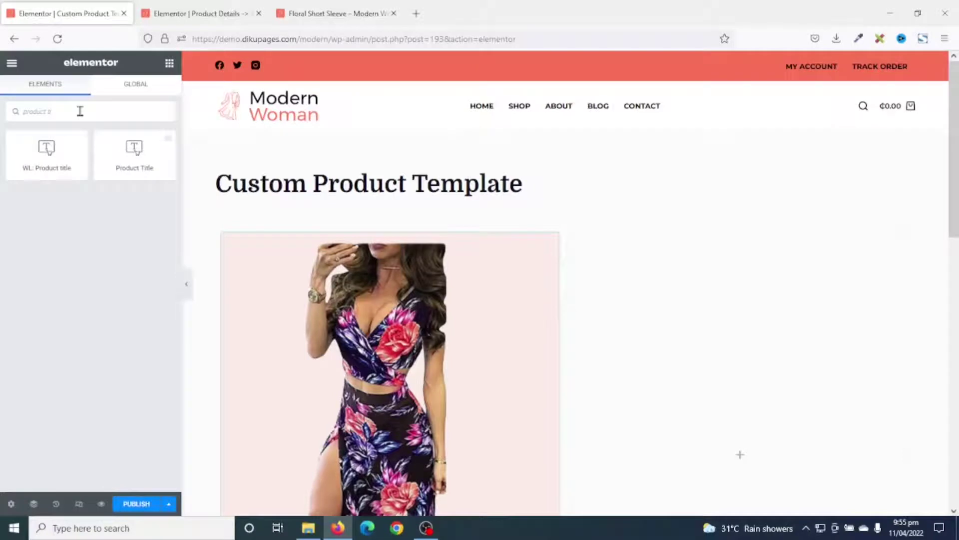
Step: Place WL: Product Title in the right column as an H3, then add the product price below it
left_click_drag(45, 150, 707, 280)
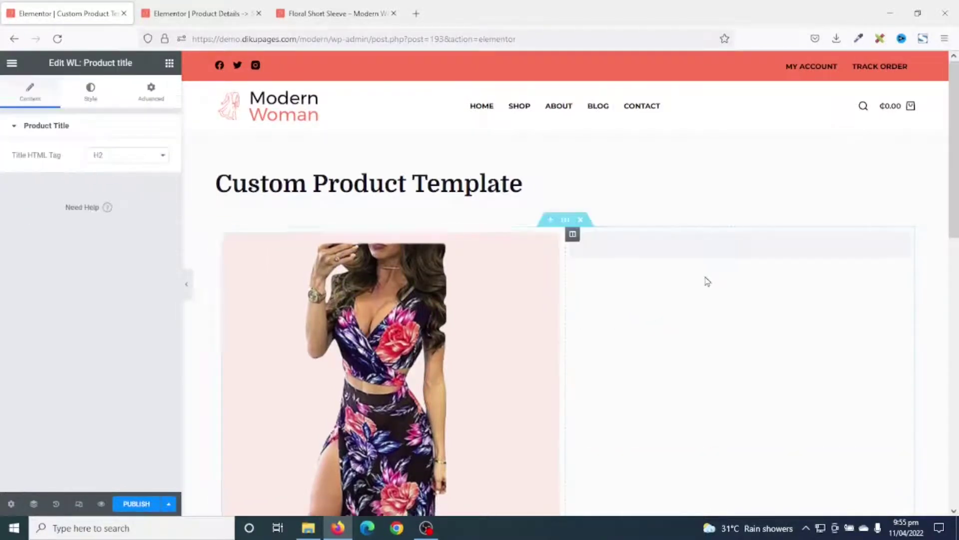
left_click(132, 159)
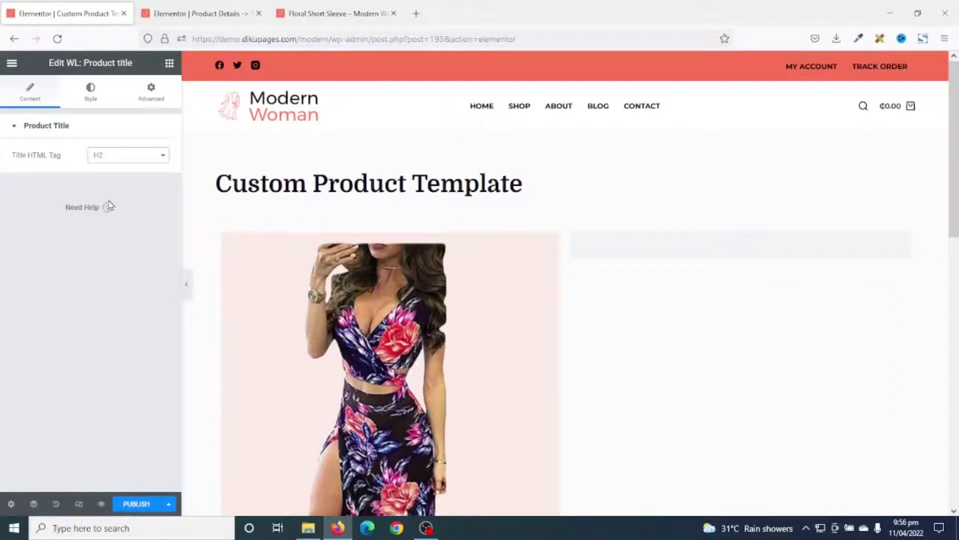
left_click(169, 63)
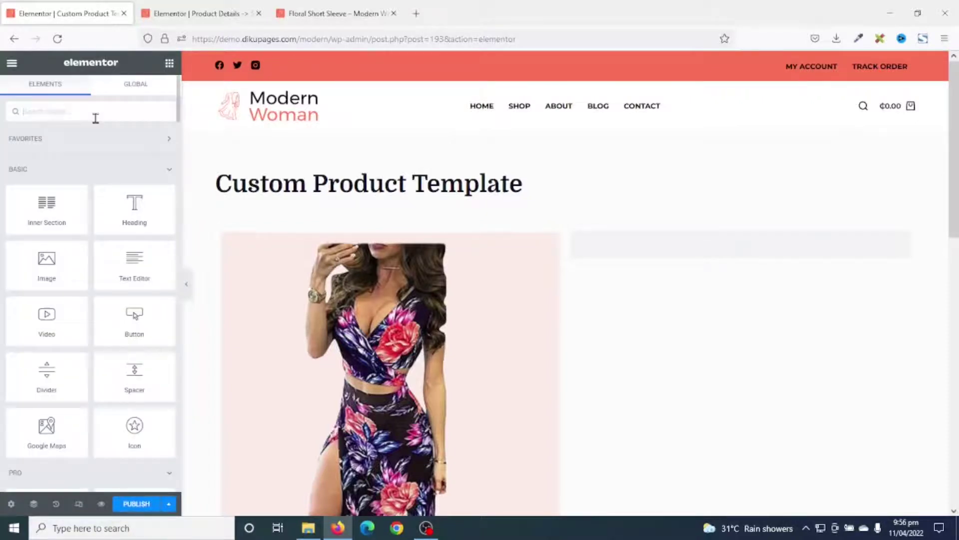
type("prod")
left_click_drag(15, 210, 690, 261)
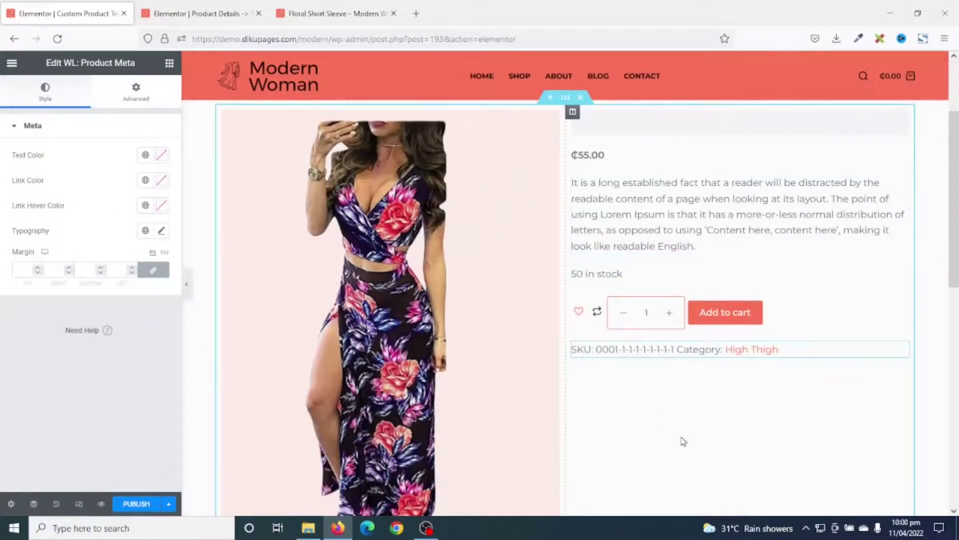
Step: Add a single-column section below the product area holding the product data tabs widget
scroll(694, 406, "down", 6)
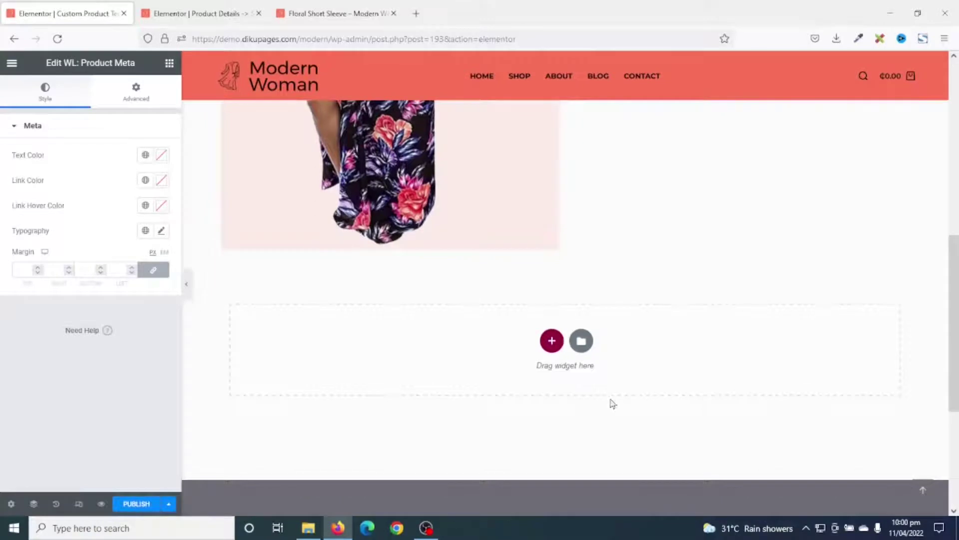
left_click(553, 337)
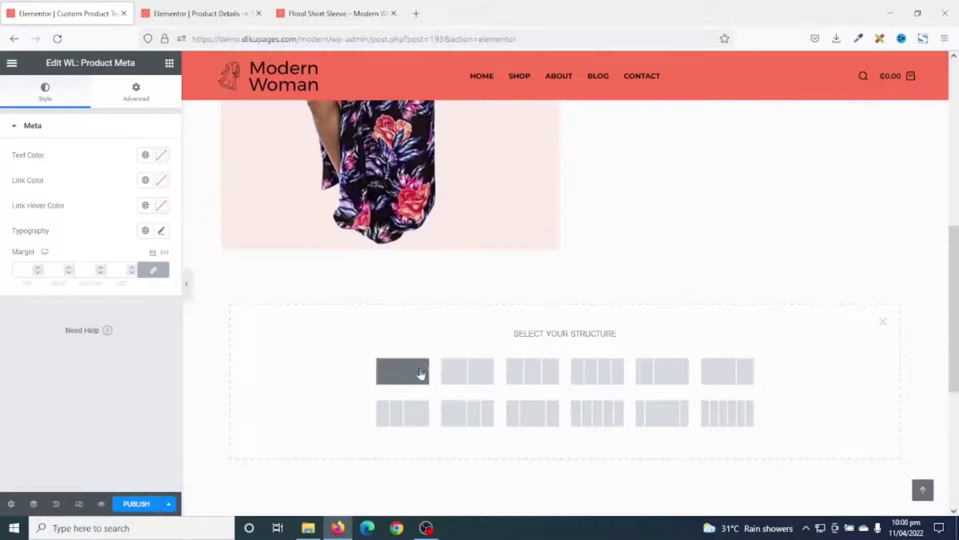
left_click(404, 376)
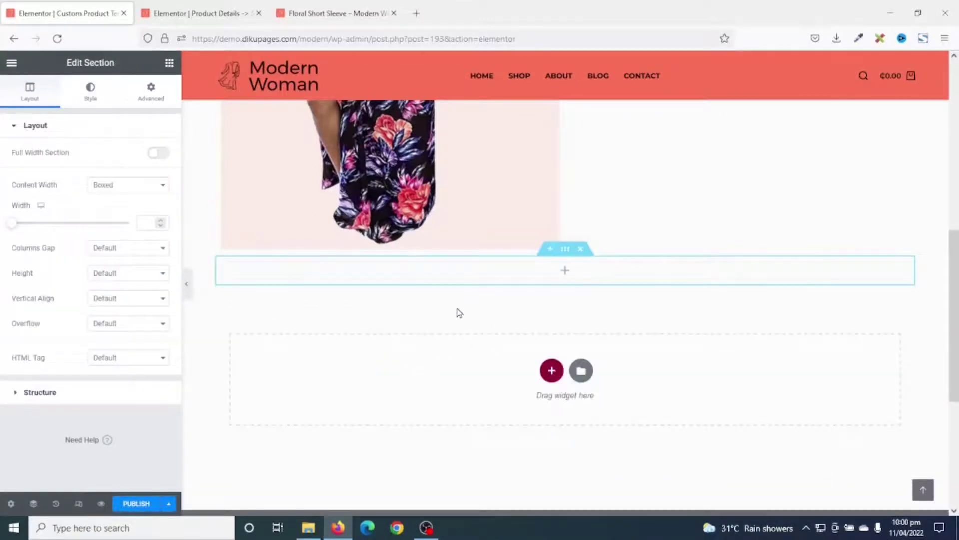
left_click(170, 62)
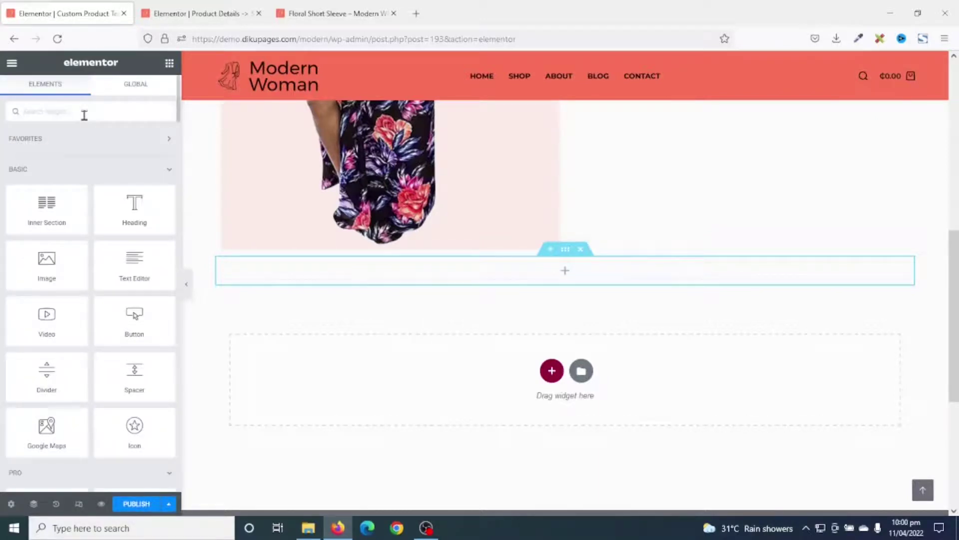
left_click(84, 115)
type("product tab")
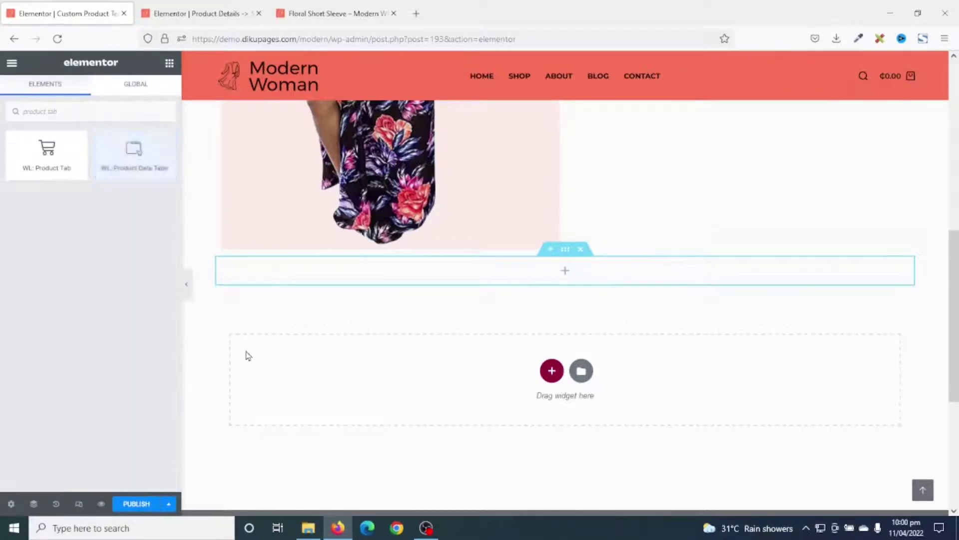
left_click_drag(126, 150, 484, 269)
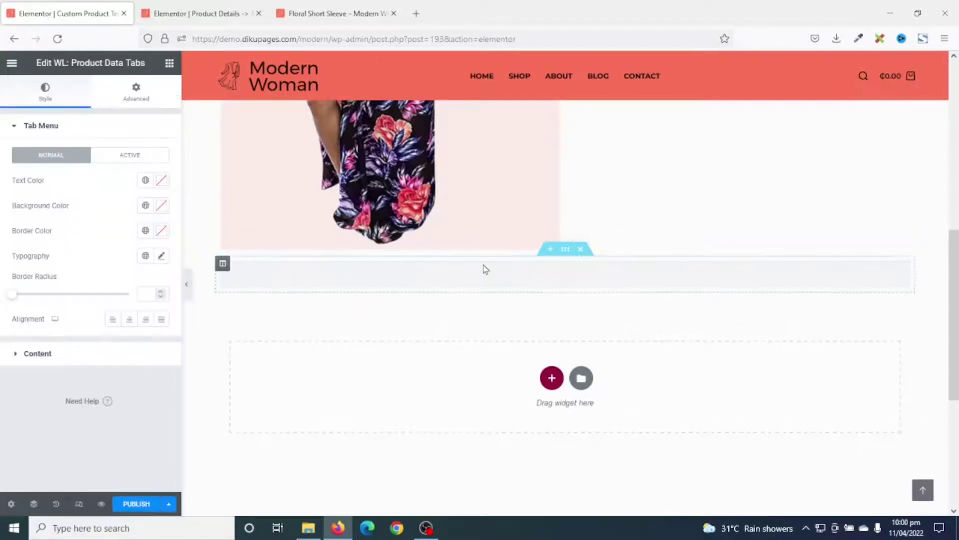
Step: Add another single-column section containing the WL: Related Product widget
left_click(552, 378)
left_click(395, 412)
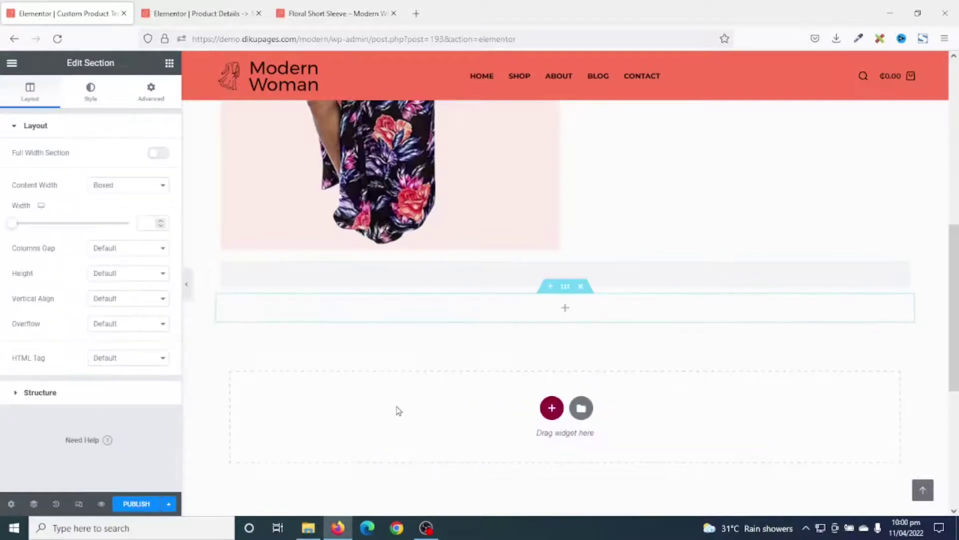
left_click(169, 64)
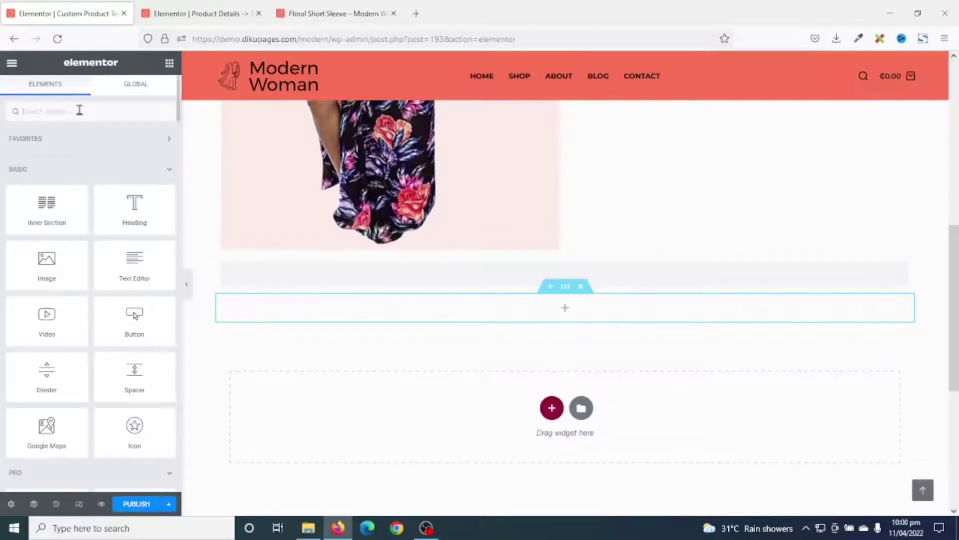
type("related")
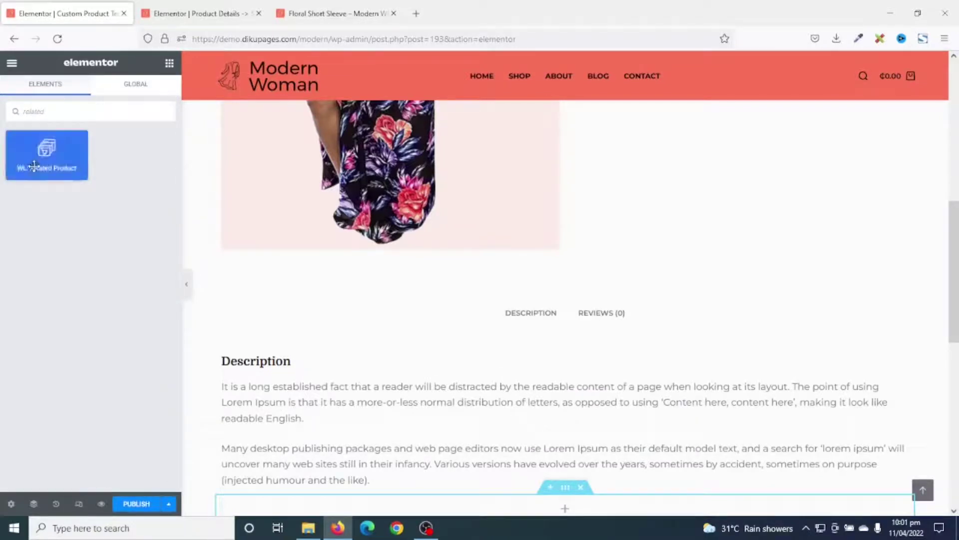
left_click_drag(44, 153, 531, 370)
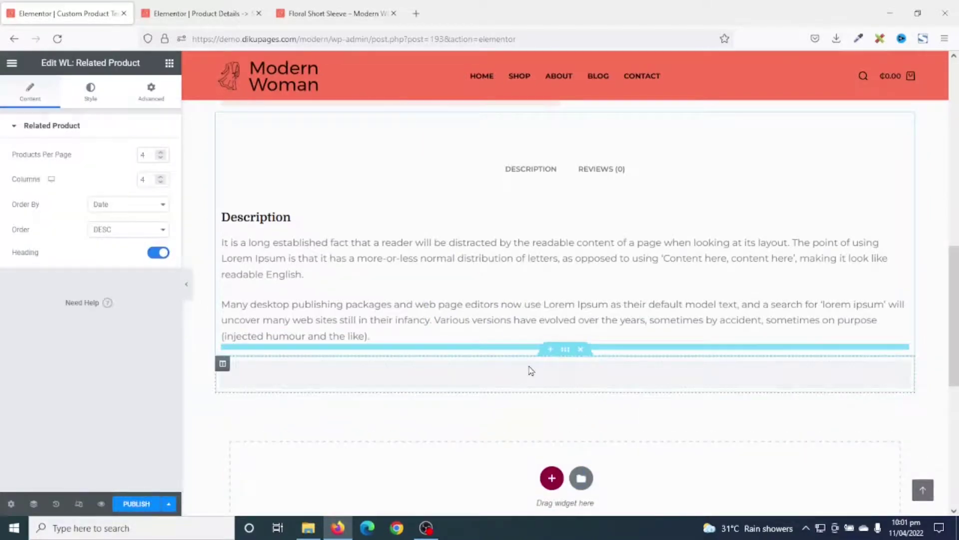
scroll(698, 439, "up", 5)
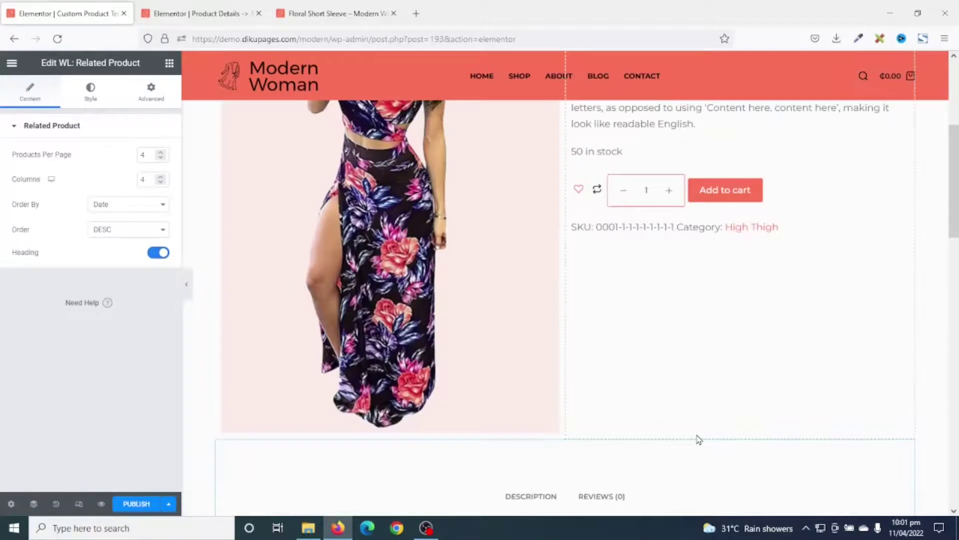
Step: Search widgets for 'qr' and drop WL: QR Code beneath the SKU and category line
key("Delete")
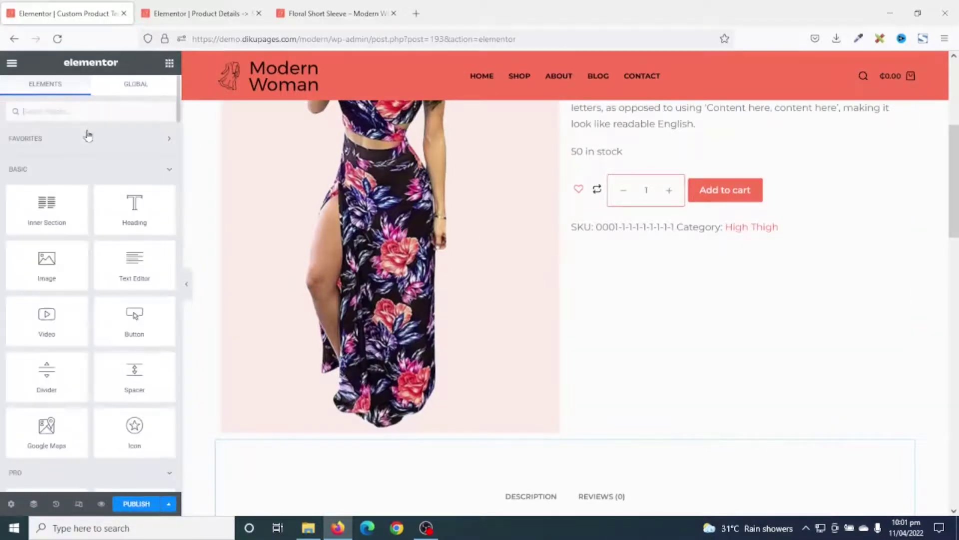
left_click(77, 109)
type("qr")
left_click_drag(47, 150, 752, 237)
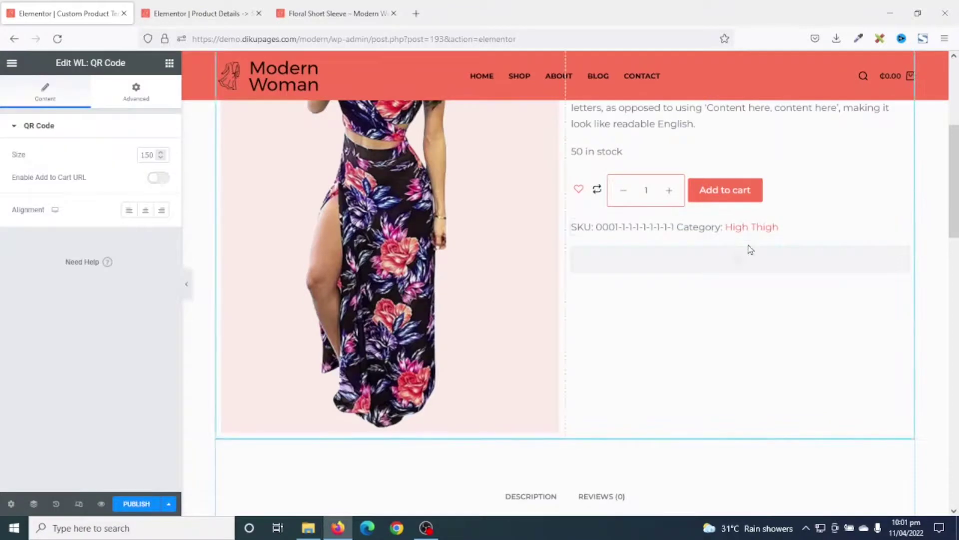
scroll(621, 356, "down", 7)
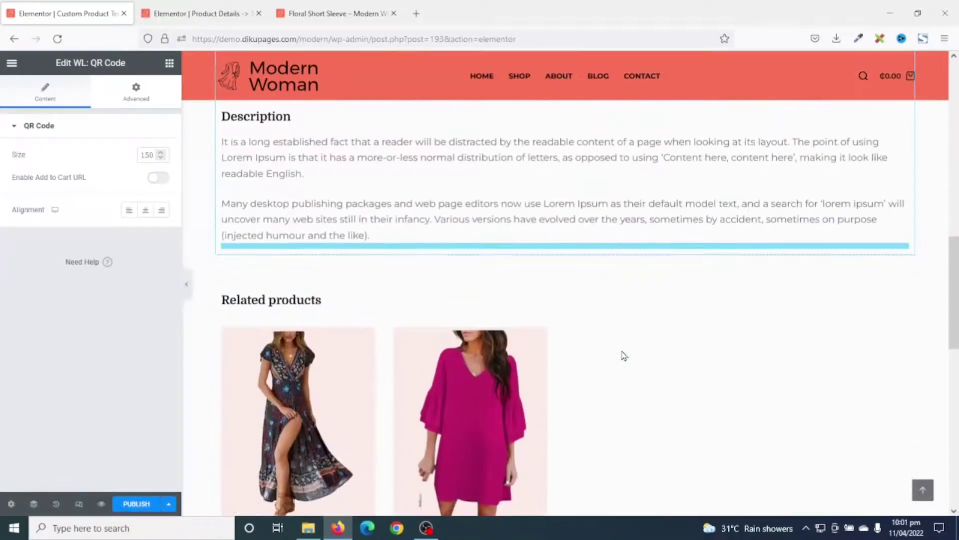
scroll(622, 356, "down", 2)
scroll(622, 355, "up", 2)
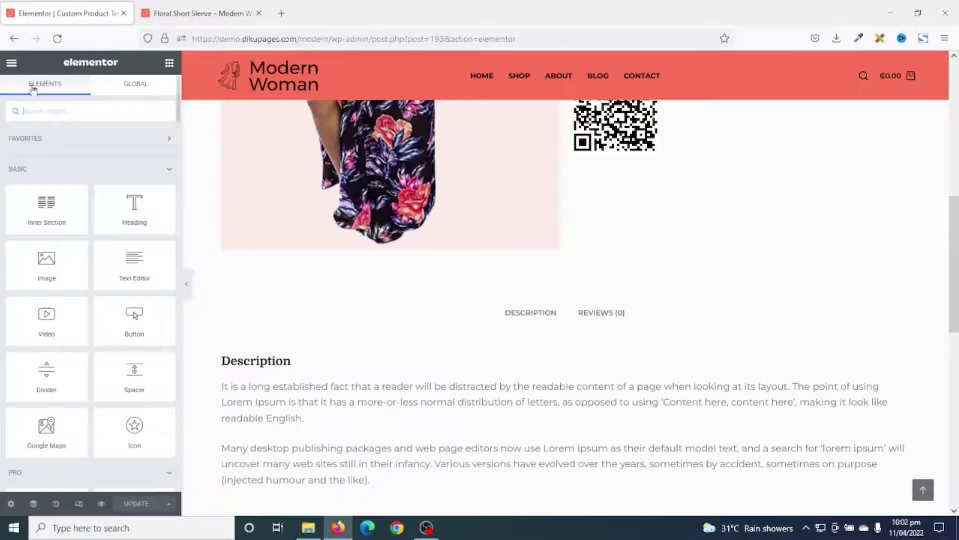
left_click(13, 64)
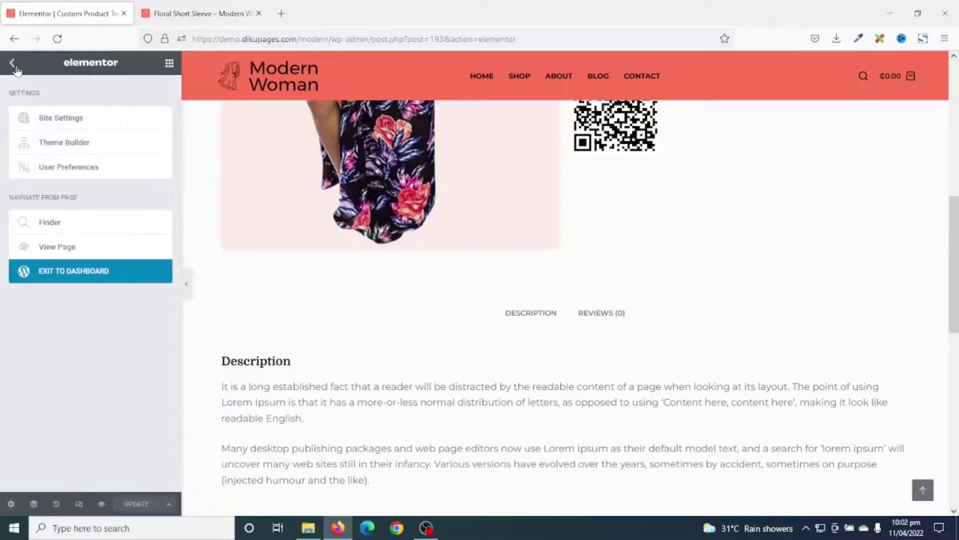
Step: Exit the Elementor editor to the dashboard and go to WooLentor Settings
left_click(59, 281)
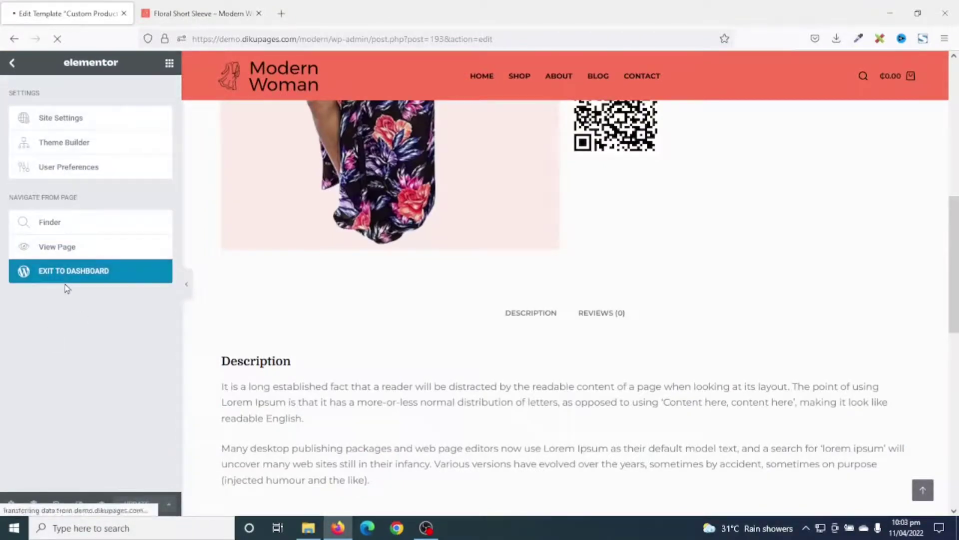
scroll(88, 278, "down", 4)
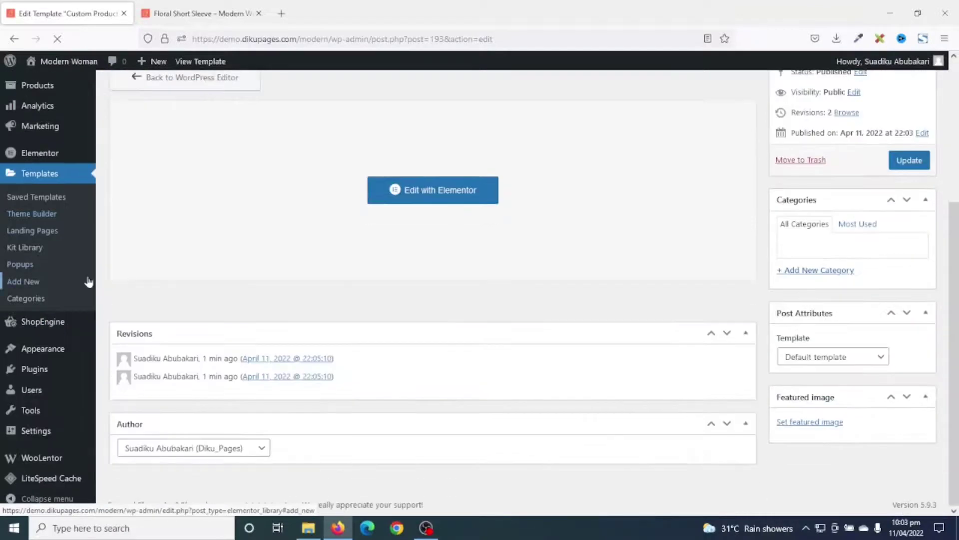
mouse_move(50, 480)
mouse_move(47, 457)
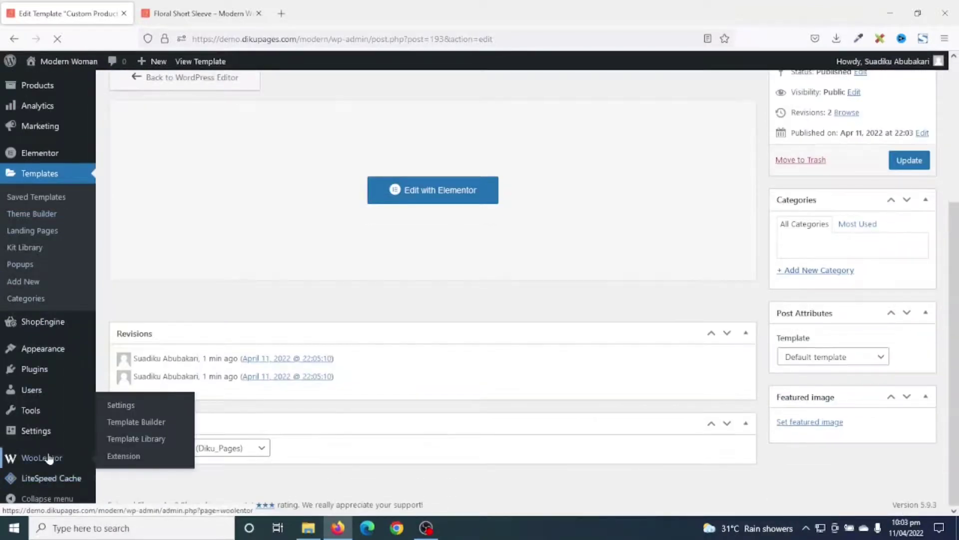
left_click(129, 408)
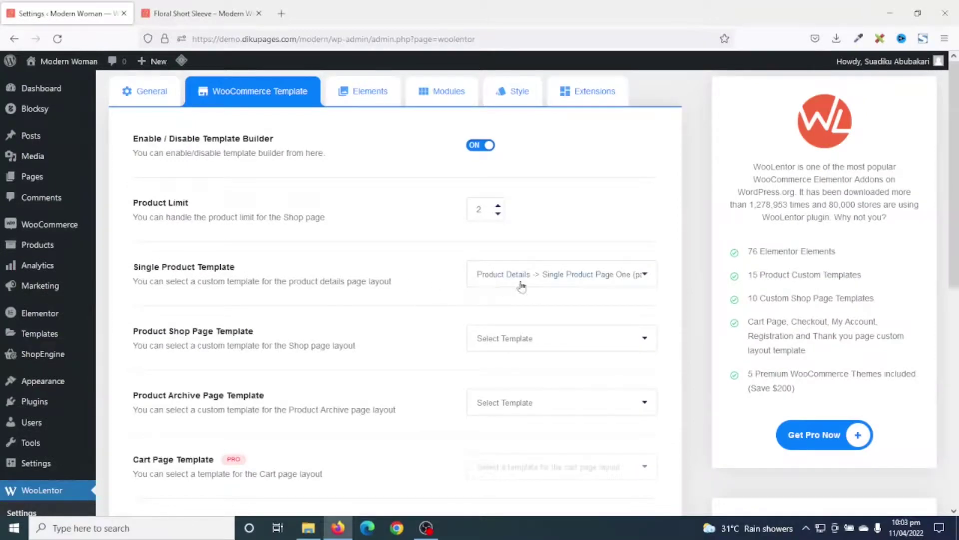
Step: Set Single Product Template to Custom Product Template and save the changes
left_click(558, 278)
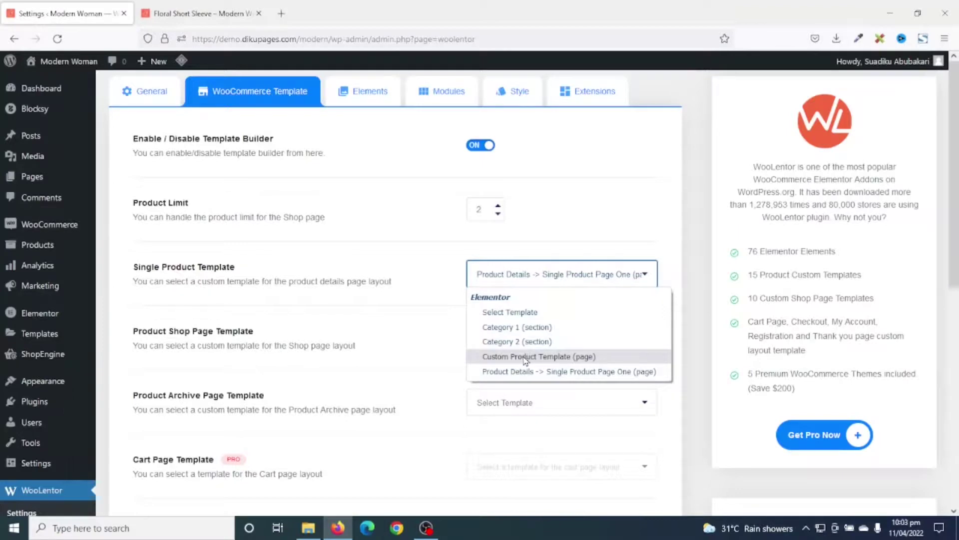
left_click(551, 356)
scroll(550, 366, "down", 8)
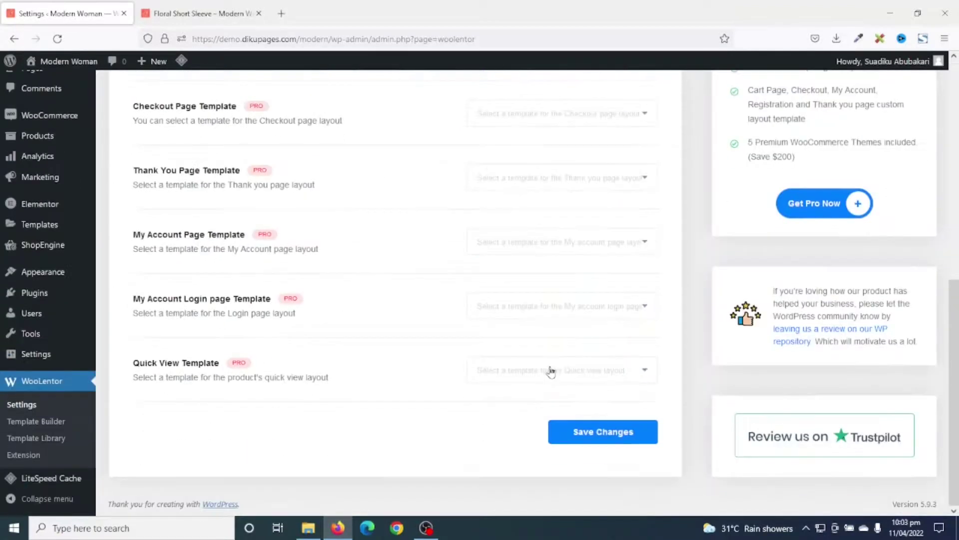
left_click(585, 438)
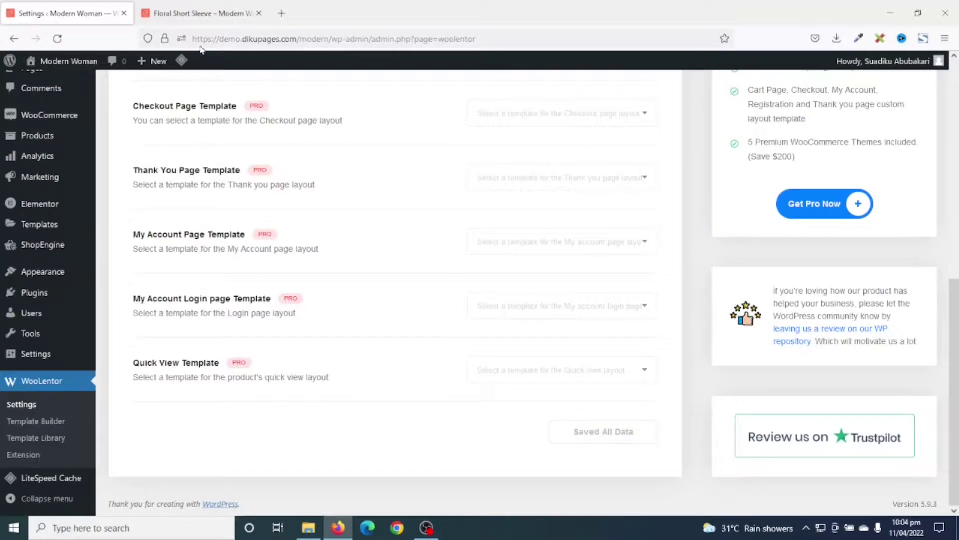
left_click(203, 14)
Step: Reload the Floral Short Sleeve page and scroll through it to confirm the QR code under the SKU/category line
left_click(57, 39)
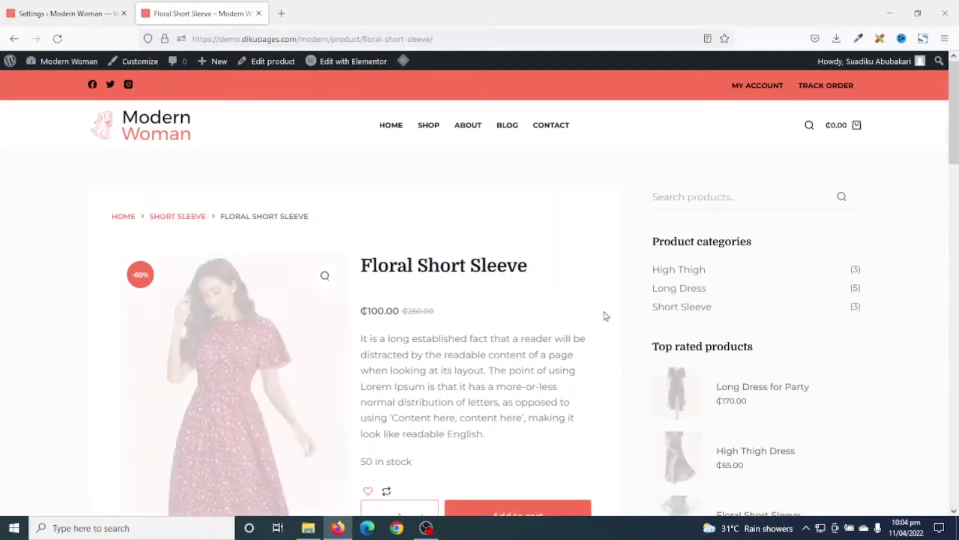
scroll(556, 331, "down", 10)
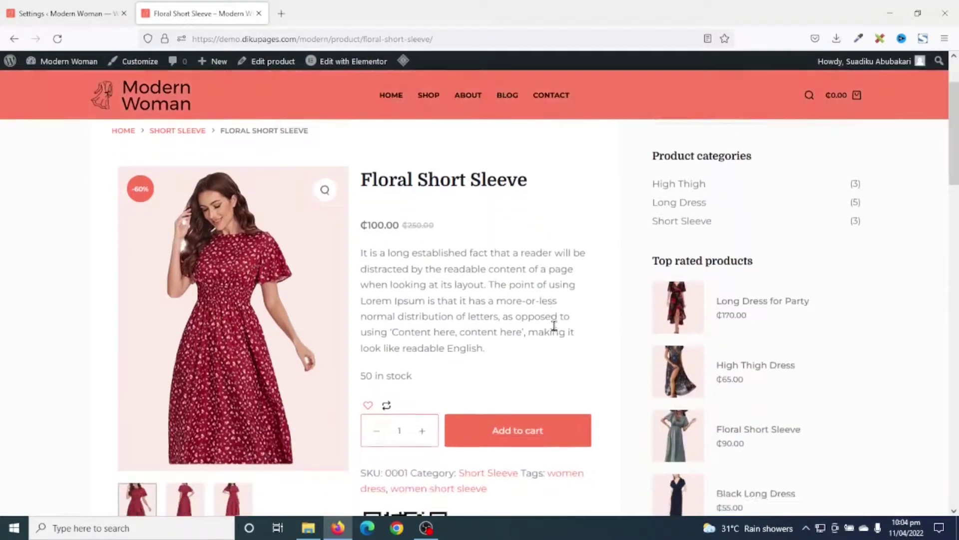
scroll(574, 330, "down", 3)
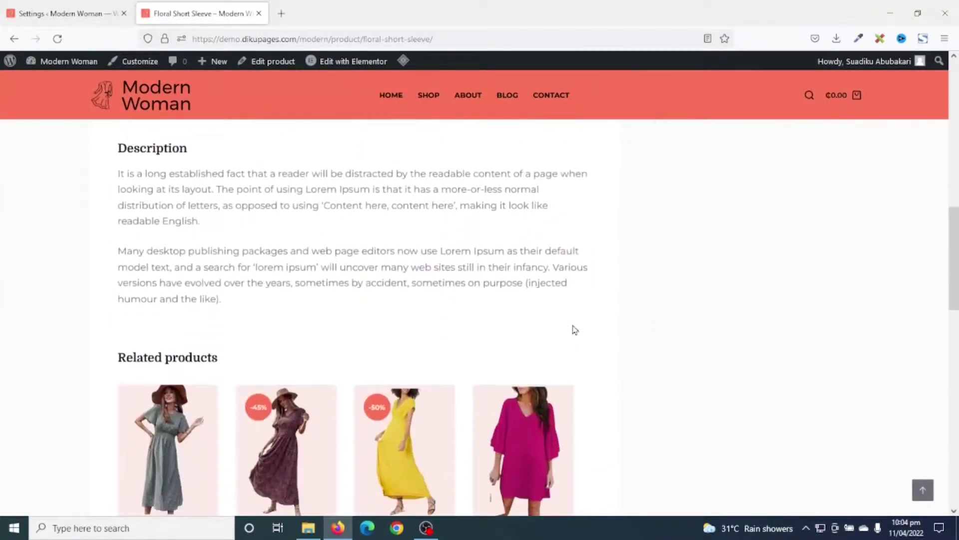
scroll(575, 329, "up", 4)
scroll(574, 330, "up", 10)
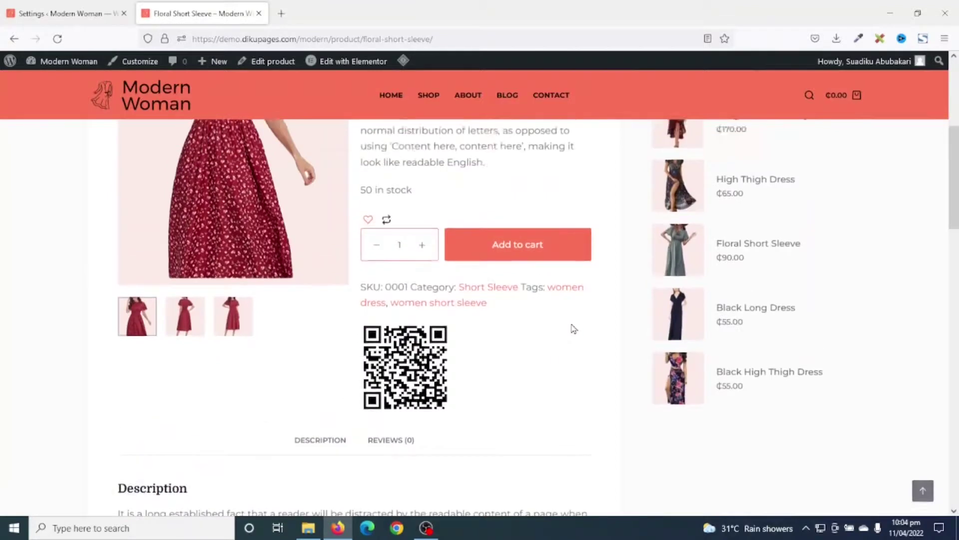